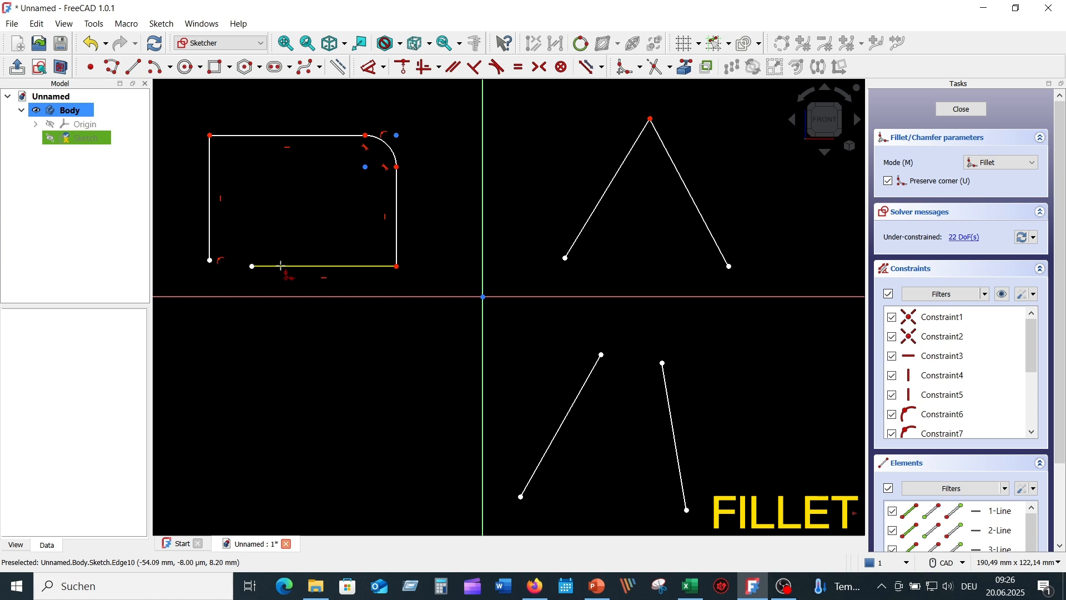
Fillet the rectangle's lower-left corner with a radius of about 13 mm and constrain the upper-right fillet's radius to 10 mm
left_click(280, 265)
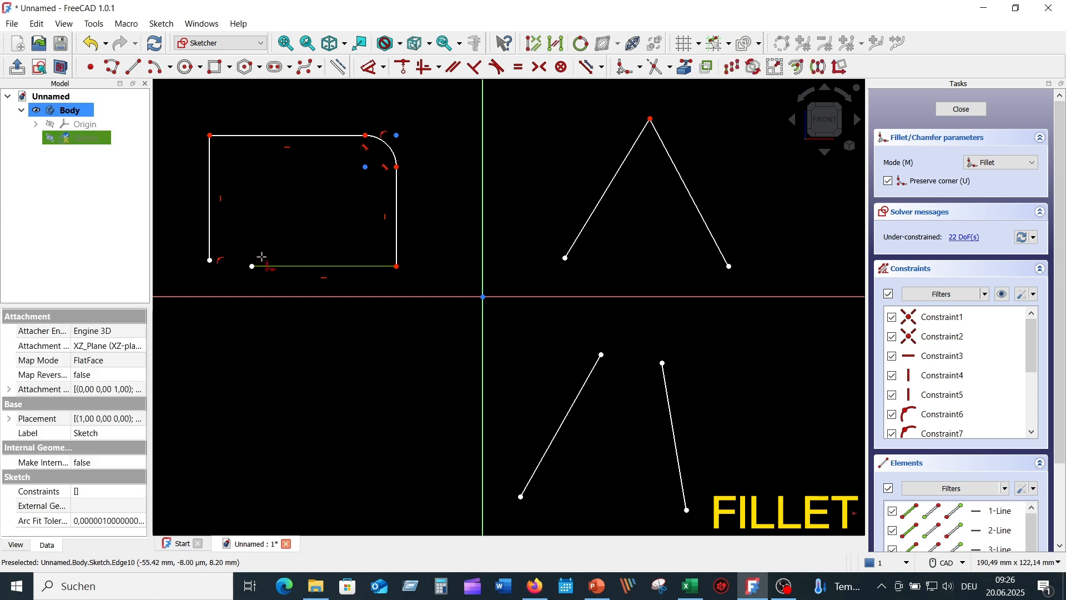
left_click(211, 238)
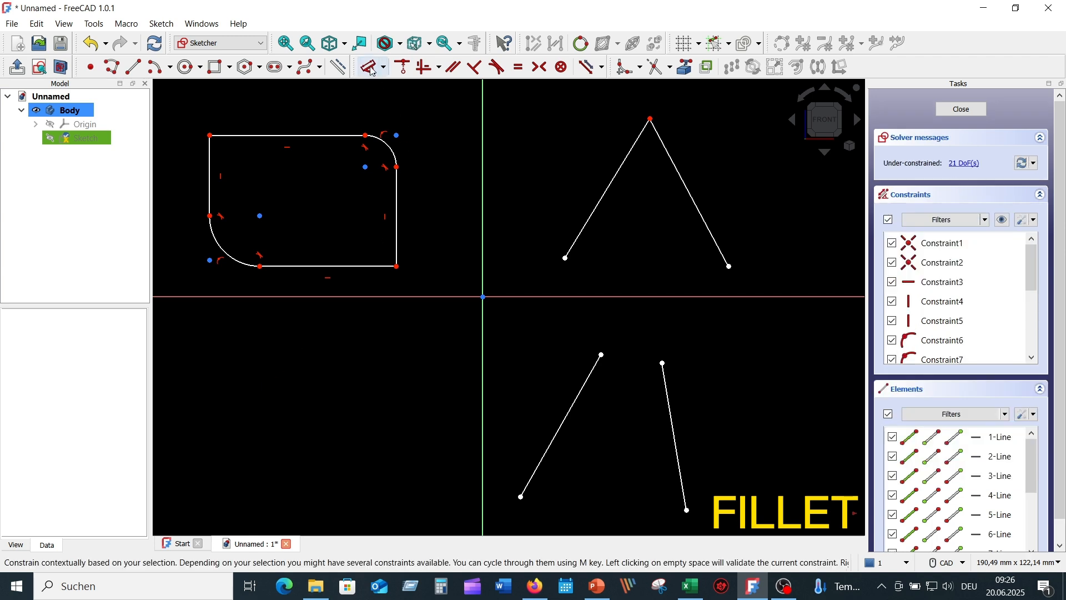
left_click(388, 149)
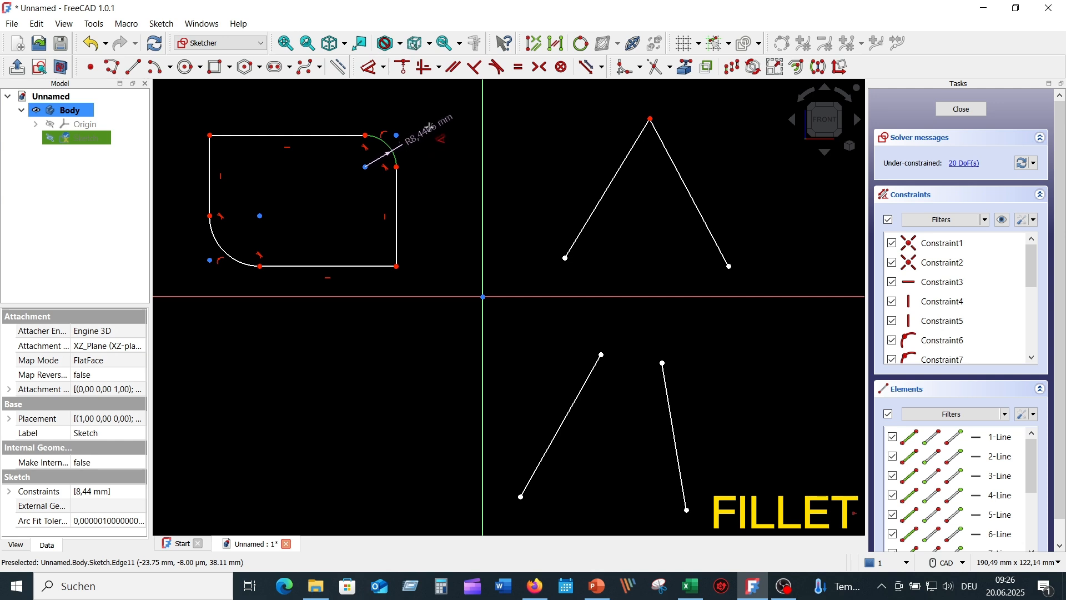
left_click(431, 134)
type("10")
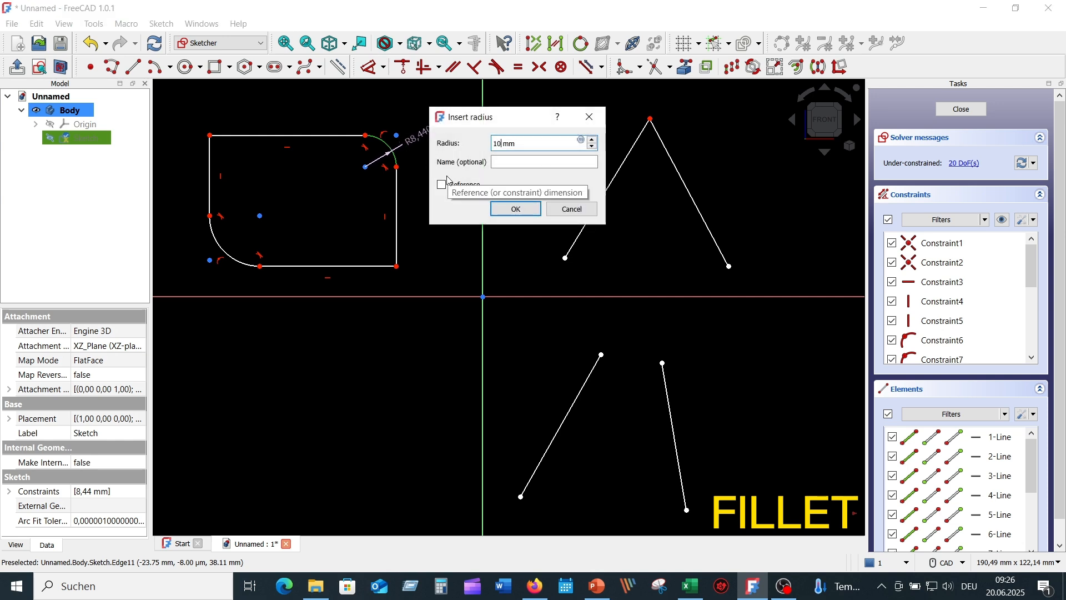
key("Return")
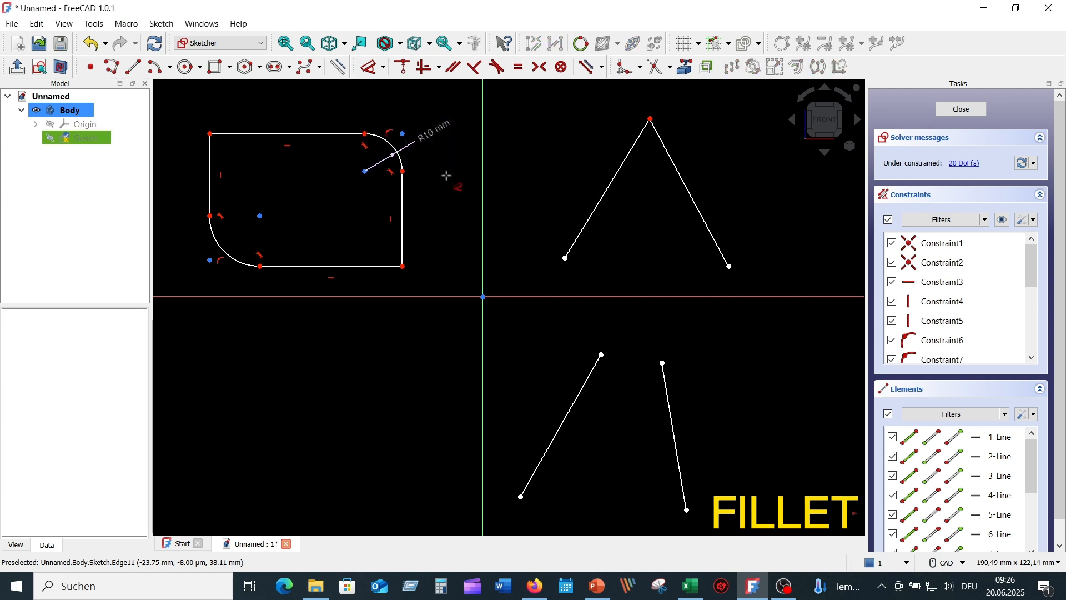
Constrain the radius of the rectangle's lower-left fillet to 10 mm
left_click(220, 248)
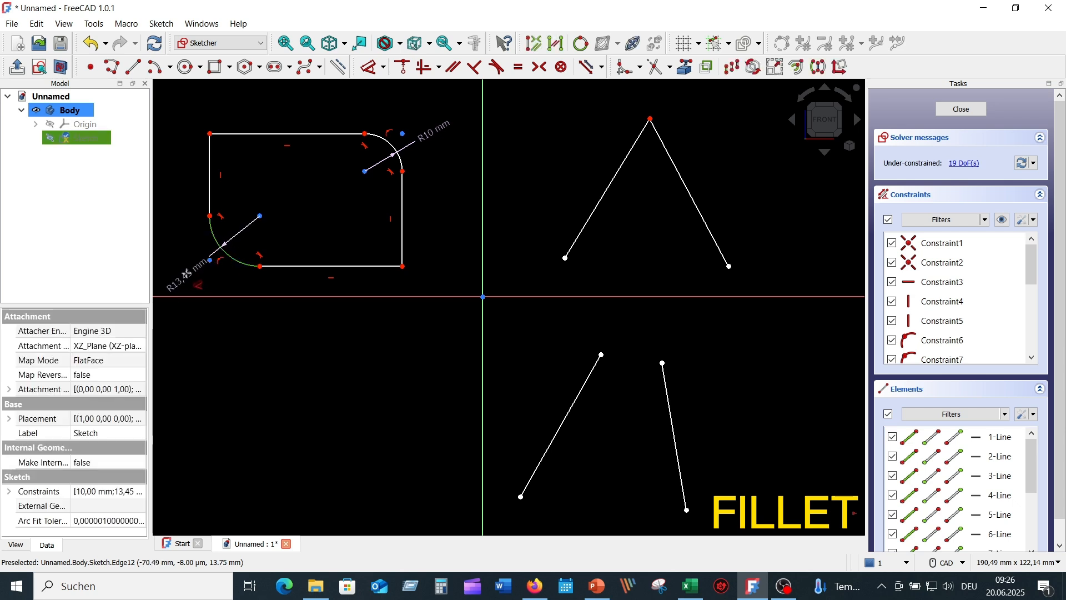
left_click(186, 274)
type("10")
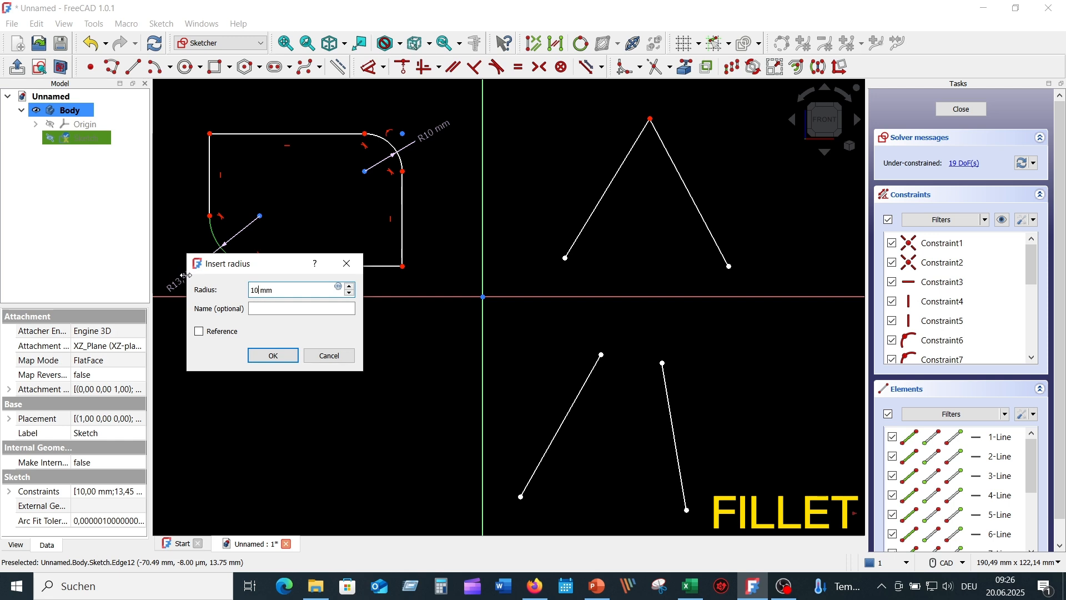
key("Return")
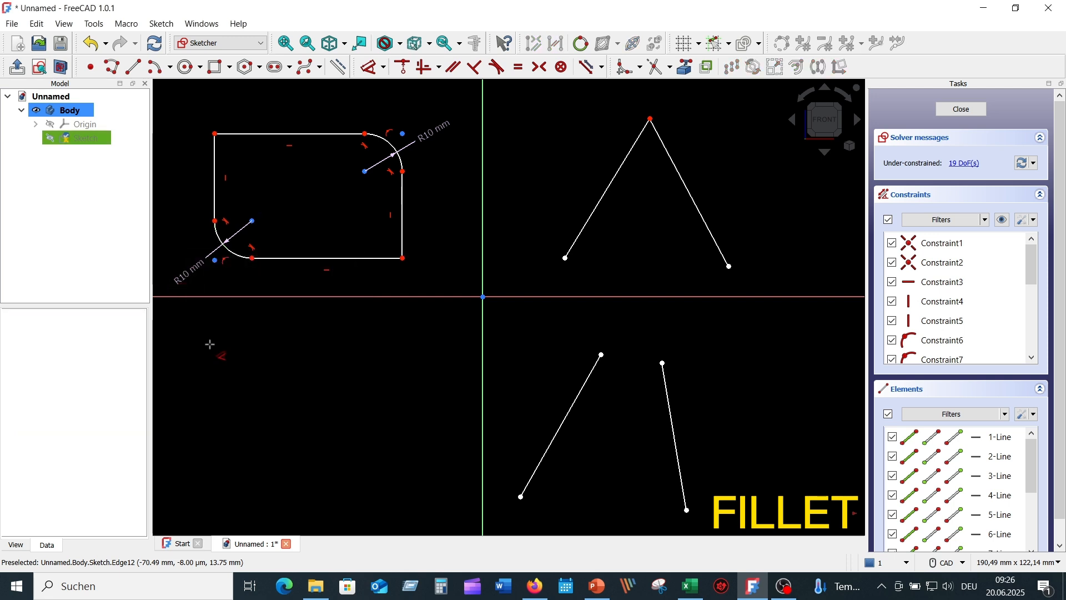
right_click(300, 344)
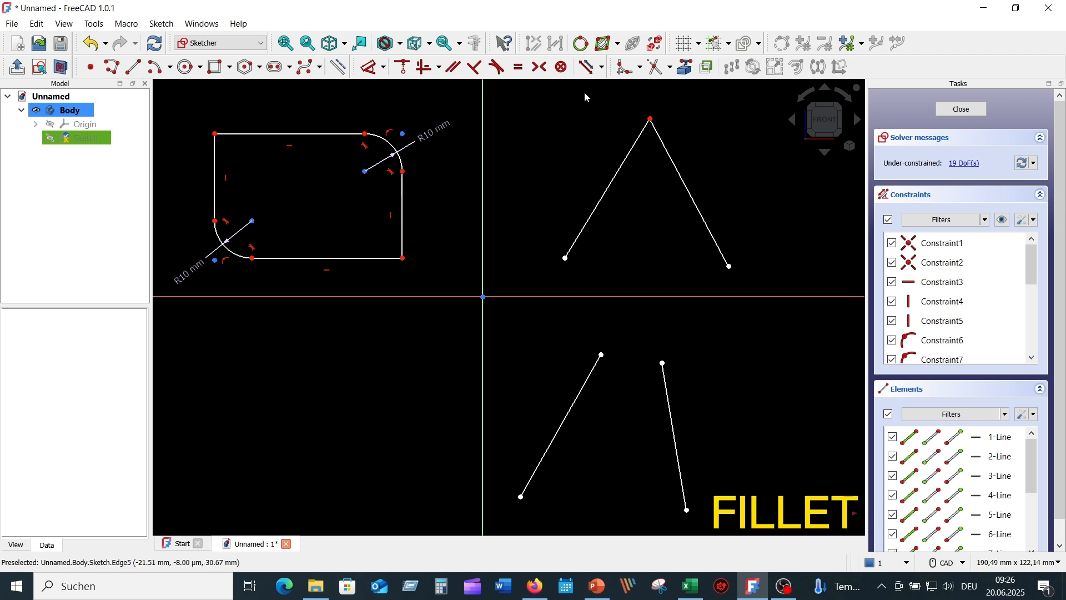
Fillet the apex of the two connected slanted lines with a radius of about 7 mm
left_click(629, 68)
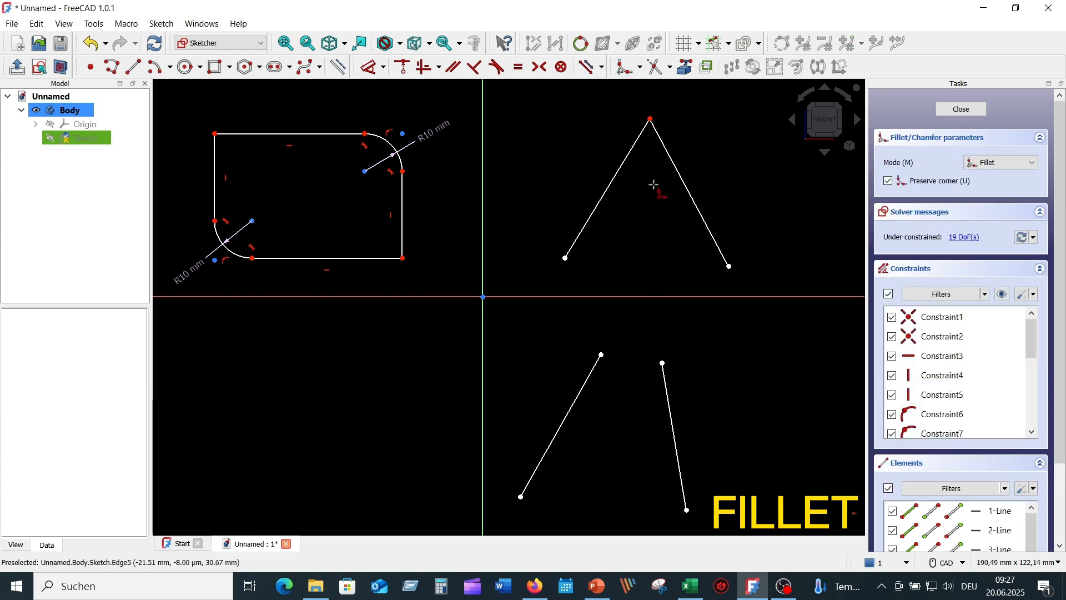
left_click(626, 157)
left_click(670, 160)
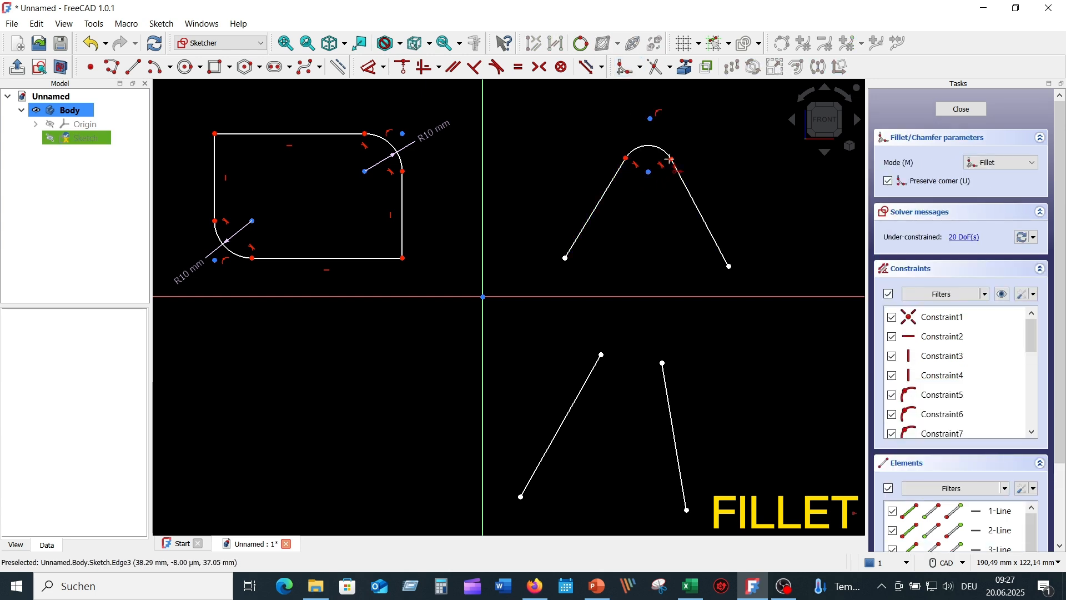
right_click(769, 165)
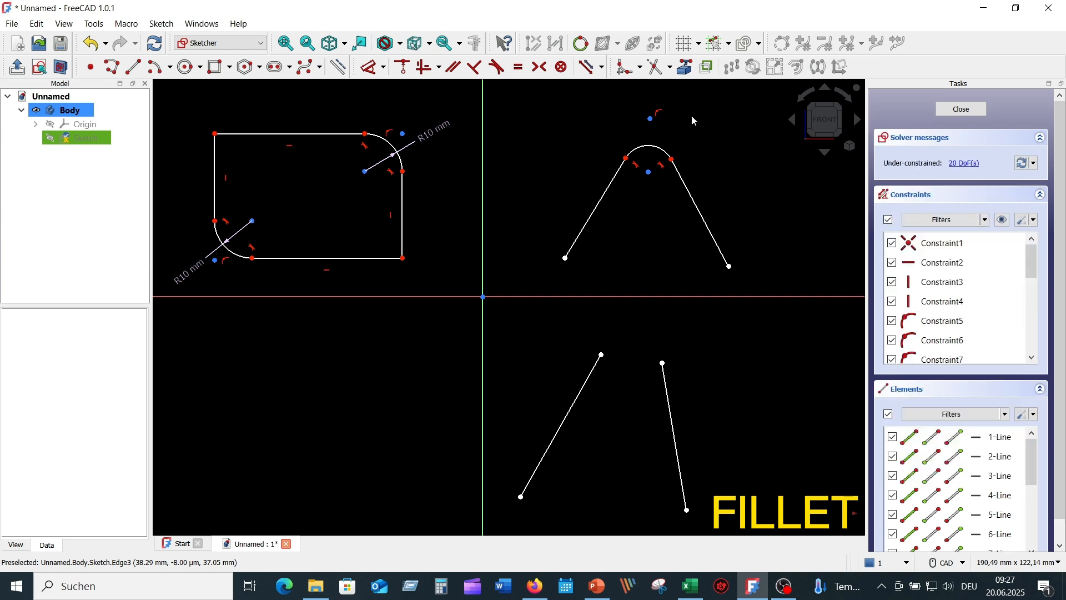
Constrain the radius of the apex fillet between the connected slanted lines to 10 mm
left_click(373, 68)
left_click(651, 145)
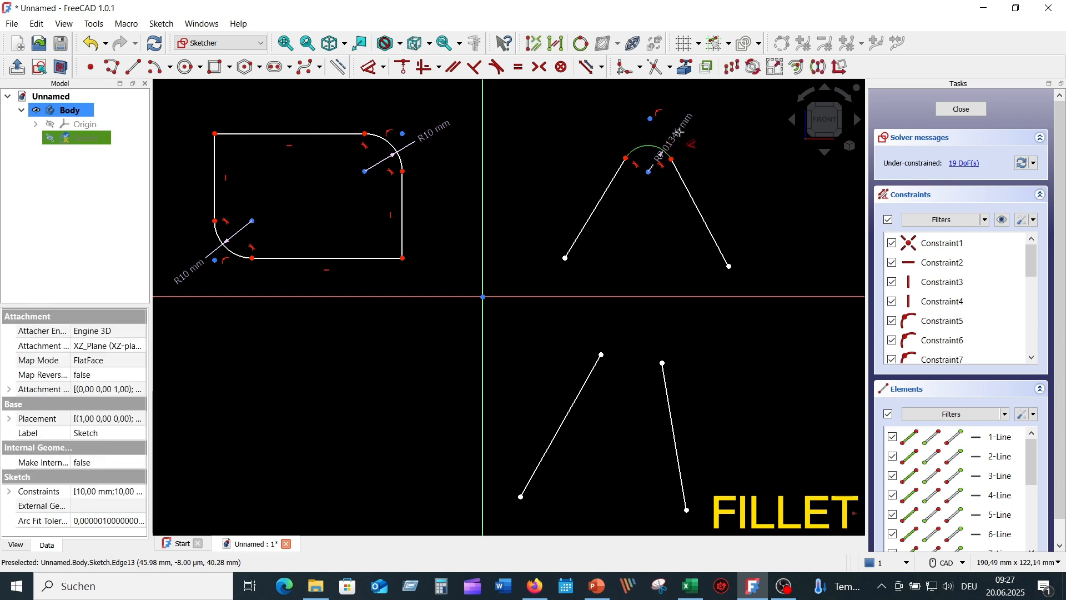
left_click(680, 121)
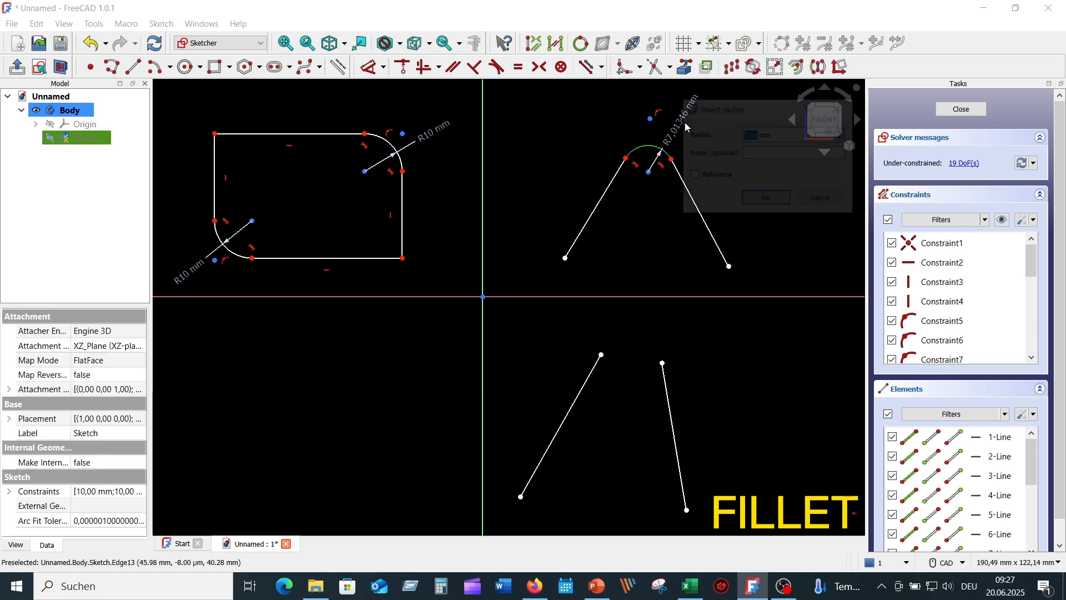
type("1")
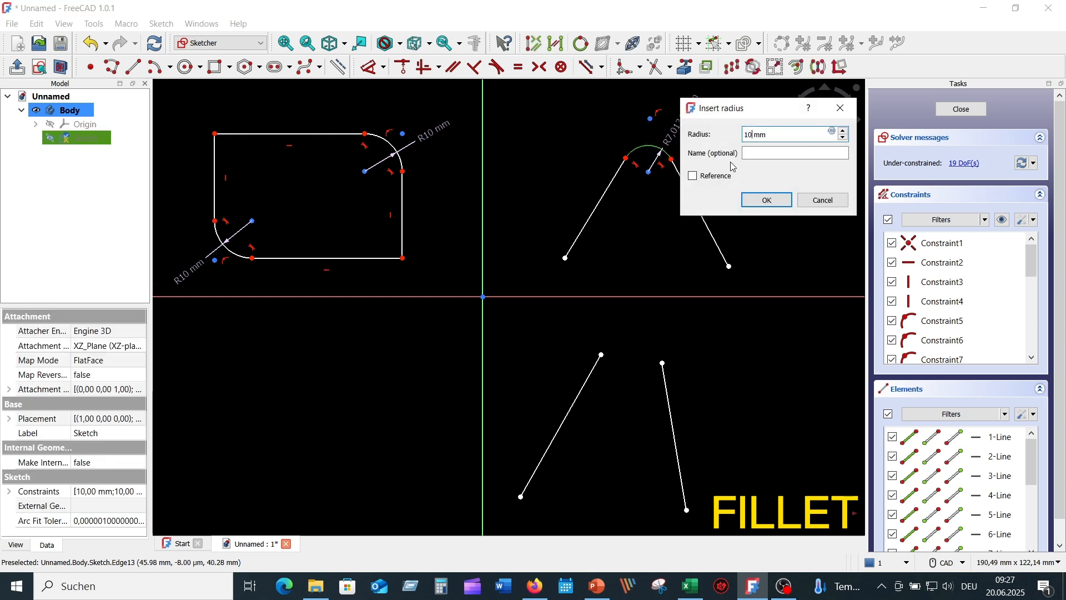
key("Return")
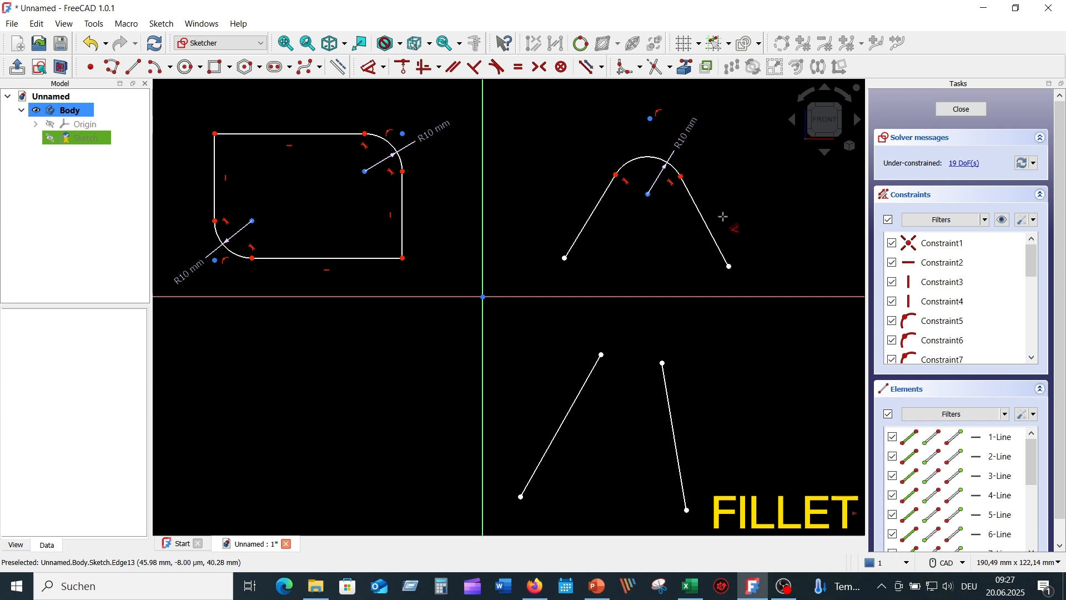
right_click(765, 198)
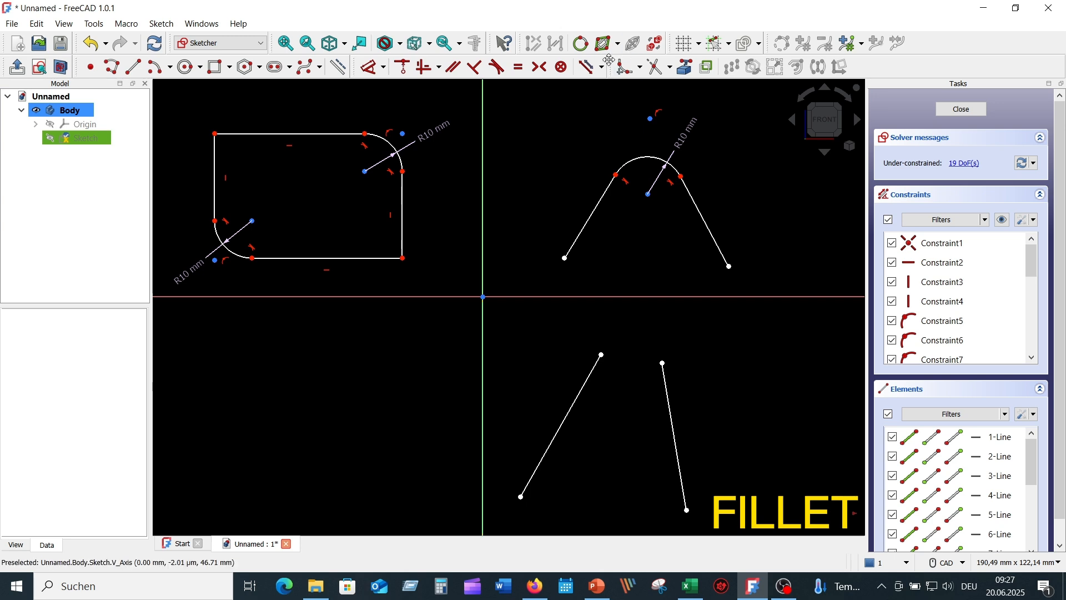
Join the two separate slanted lines below the horizontal axis with a fillet of about 12 mm radius
left_click(625, 67)
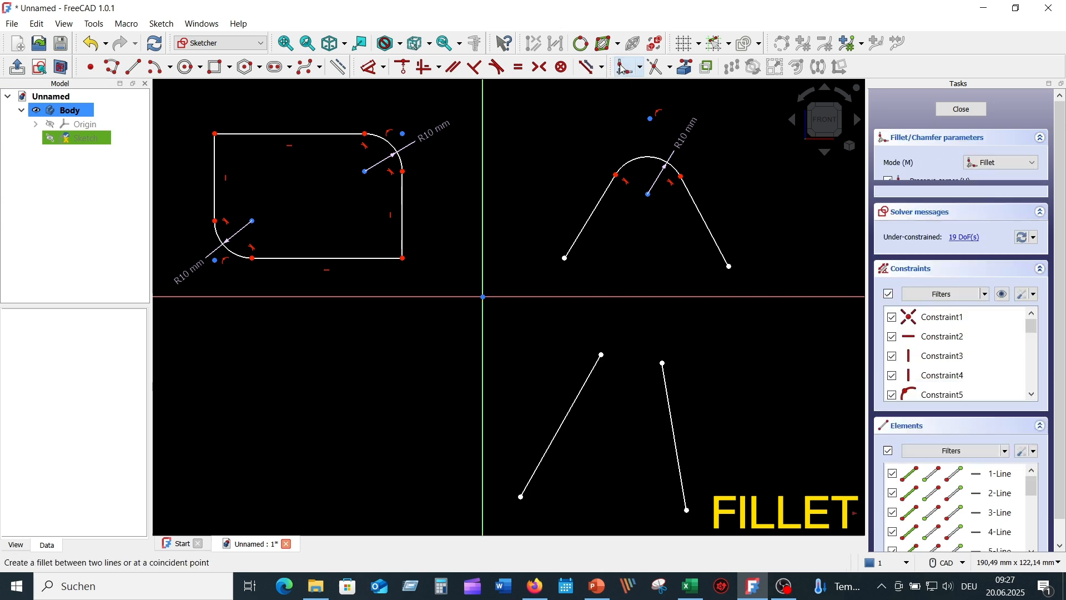
left_click(591, 377)
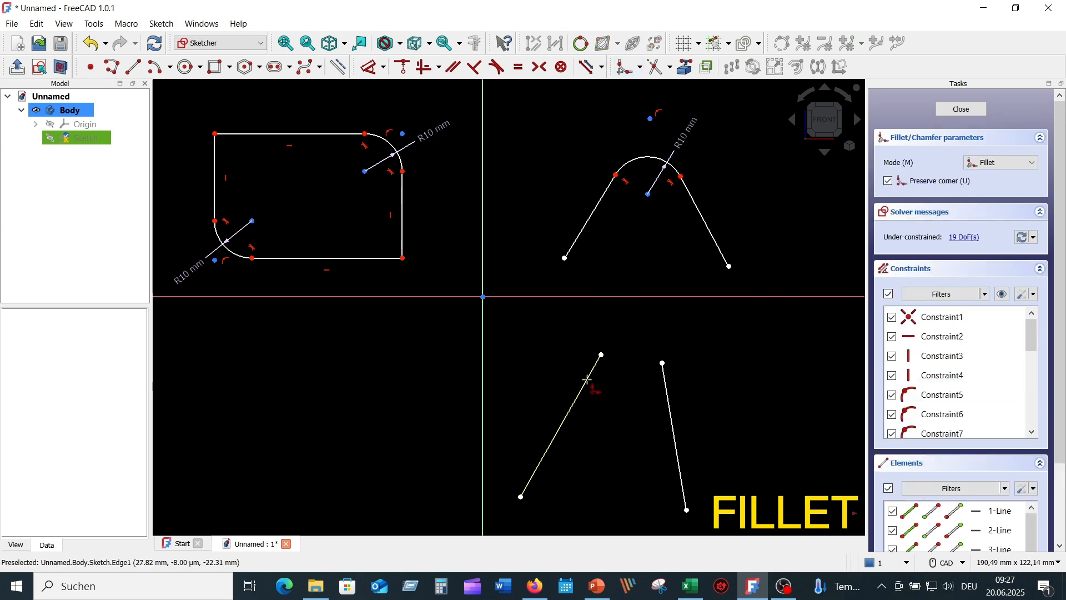
left_click(671, 407)
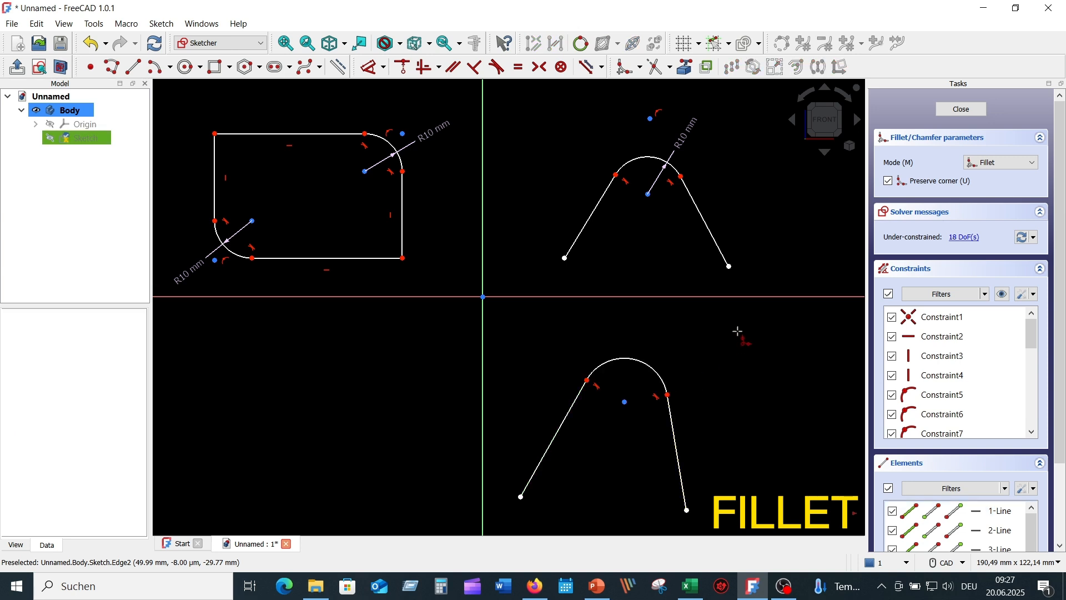
right_click(708, 343)
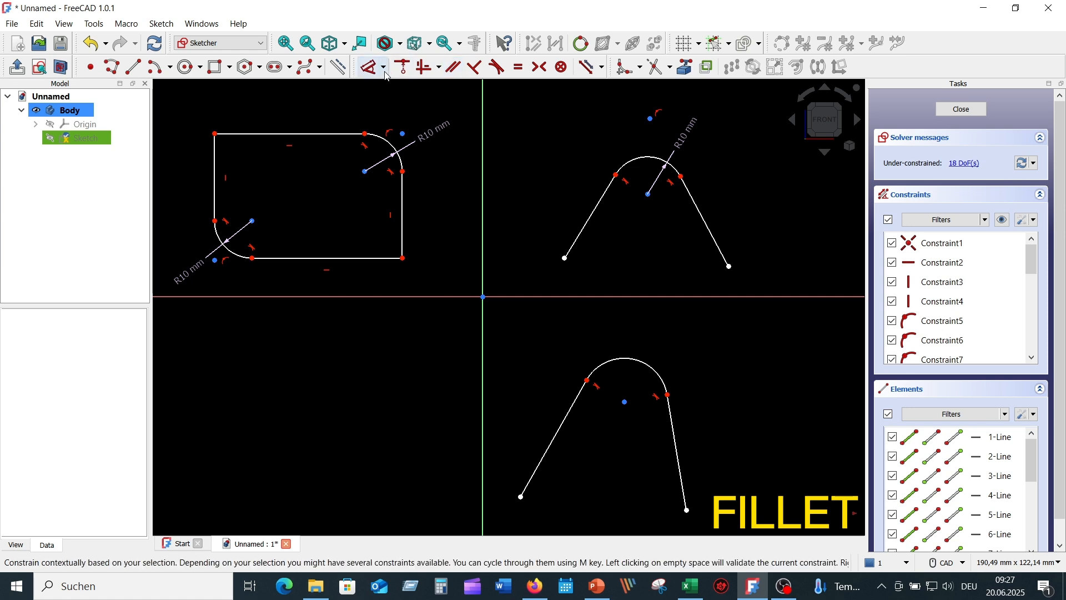
Constrain the radius of the fillet joining the two lower slanted lines to 8 mm
left_click(640, 358)
left_click(683, 348)
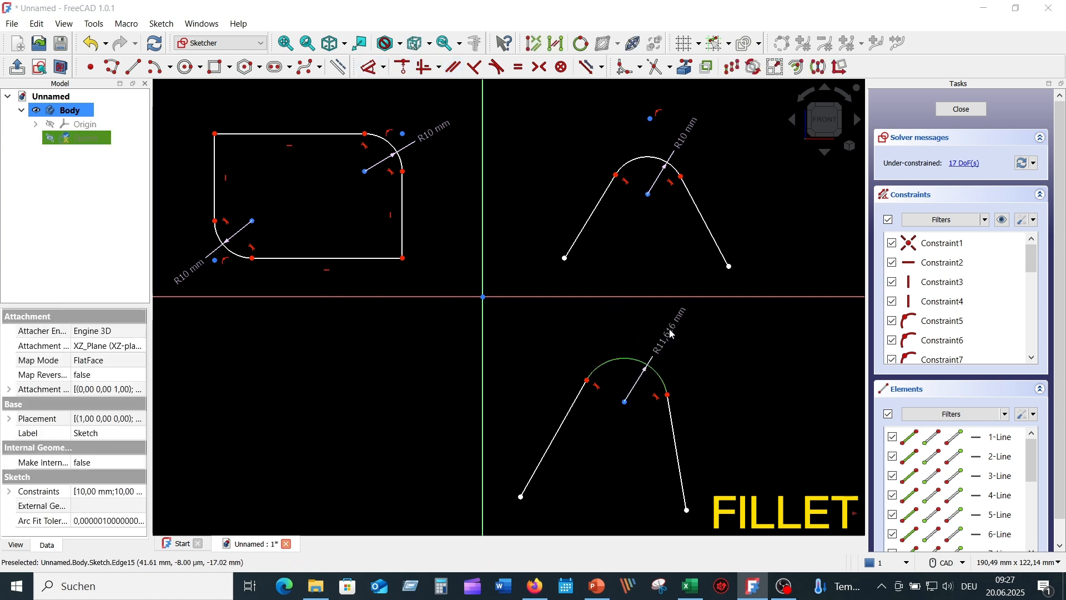
type("8")
key("Return")
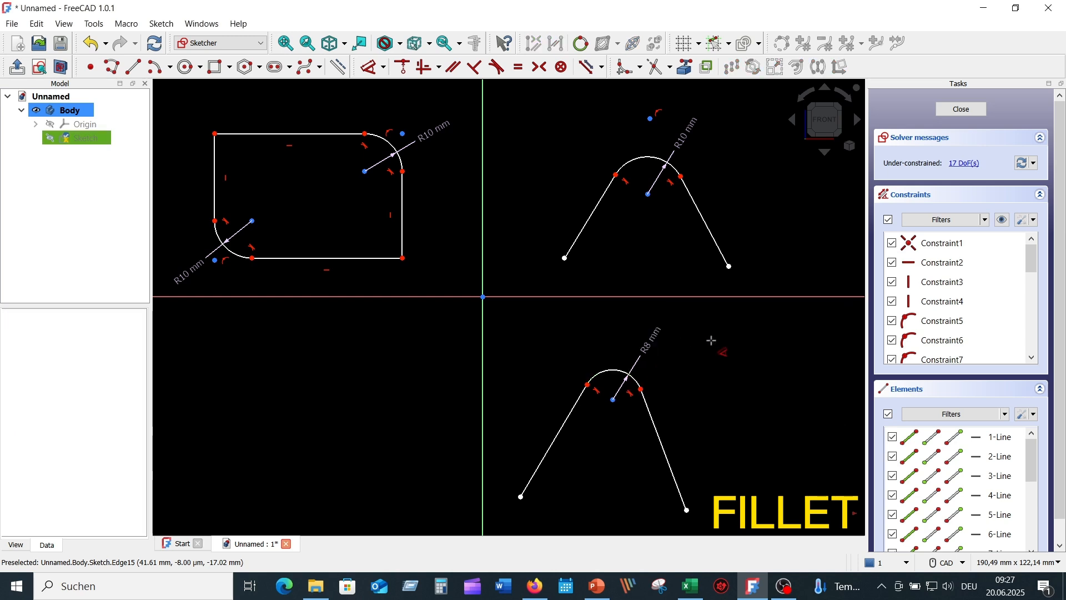
key("Escape")
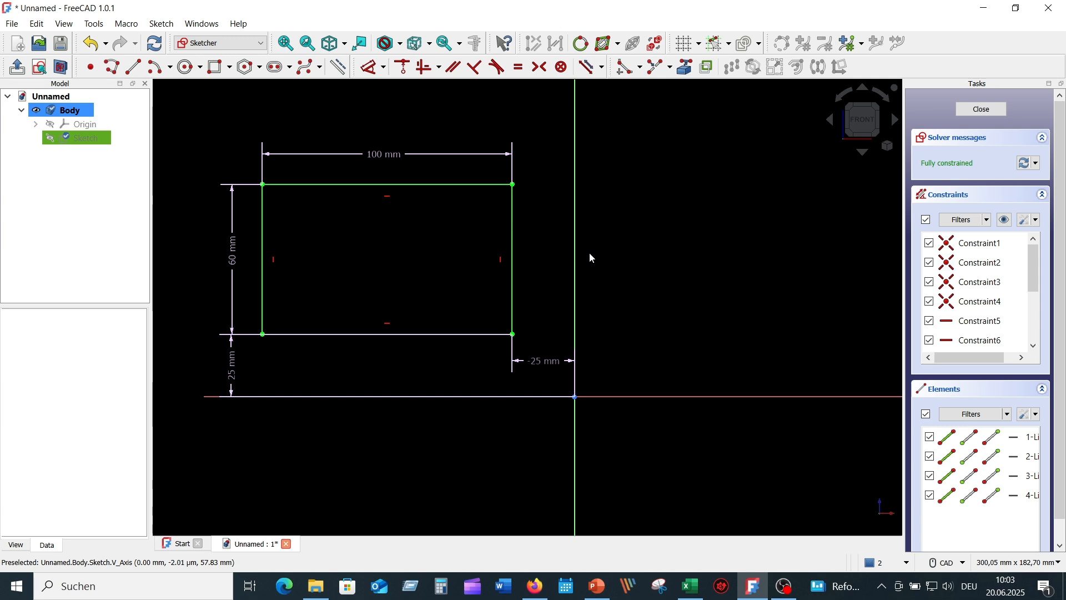
Finish the 100 × 60 mm rectangle sketch and pad it to a length of 20 mm
left_click(988, 111)
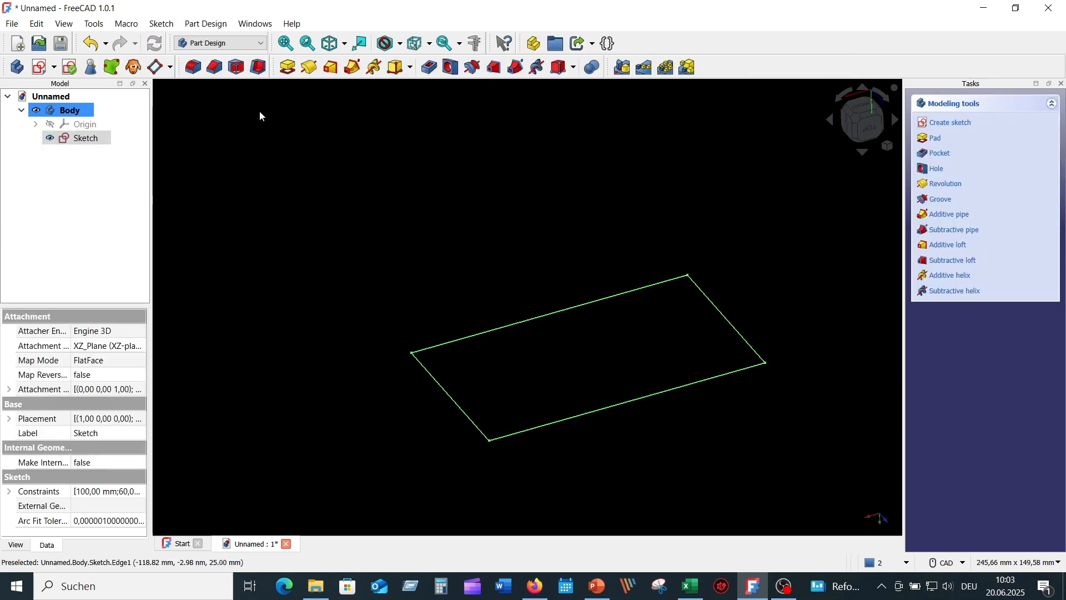
left_click(288, 68)
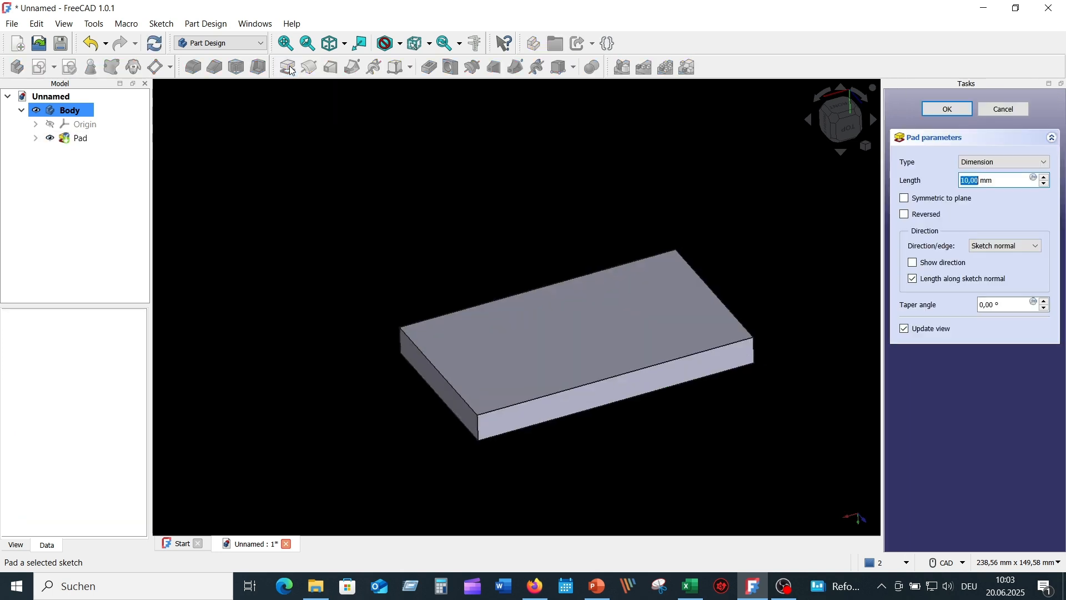
type("20")
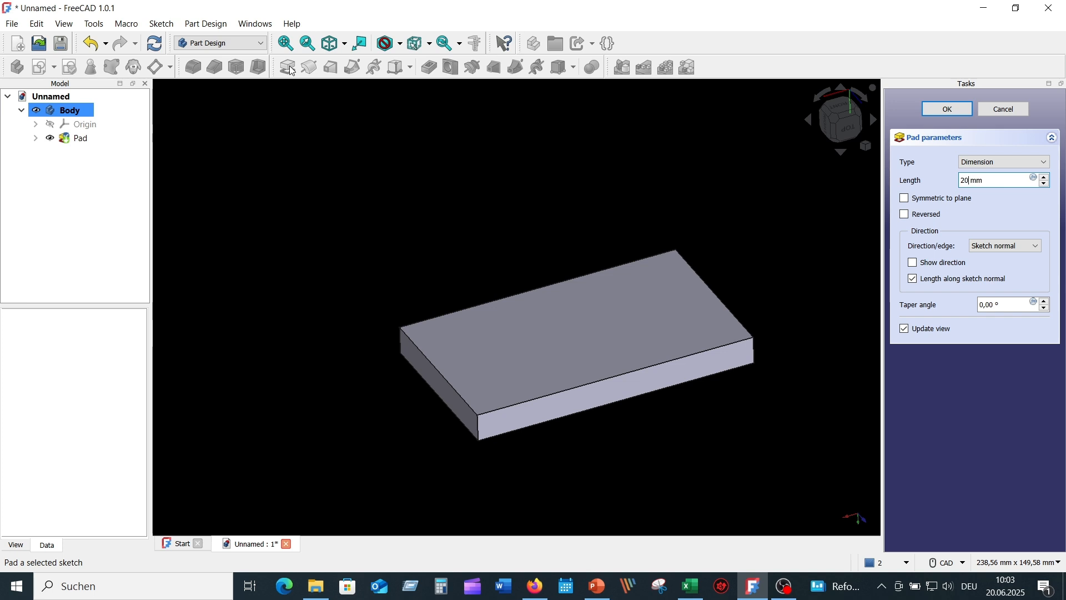
key("Return")
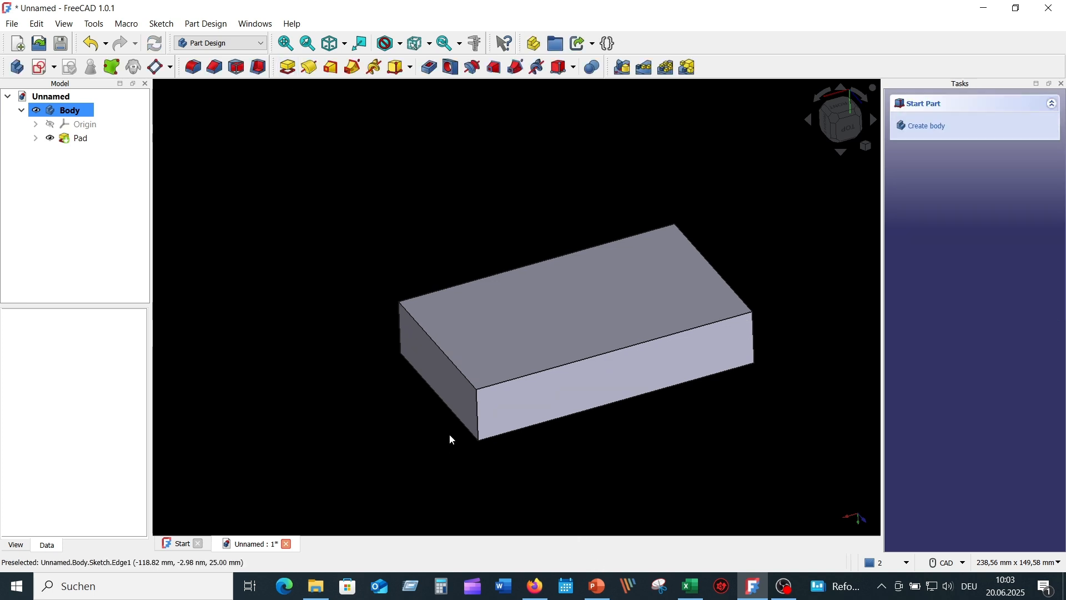
Fillet the four vertical corner edges of the padded block with a radius of 20 mm
left_click(477, 409)
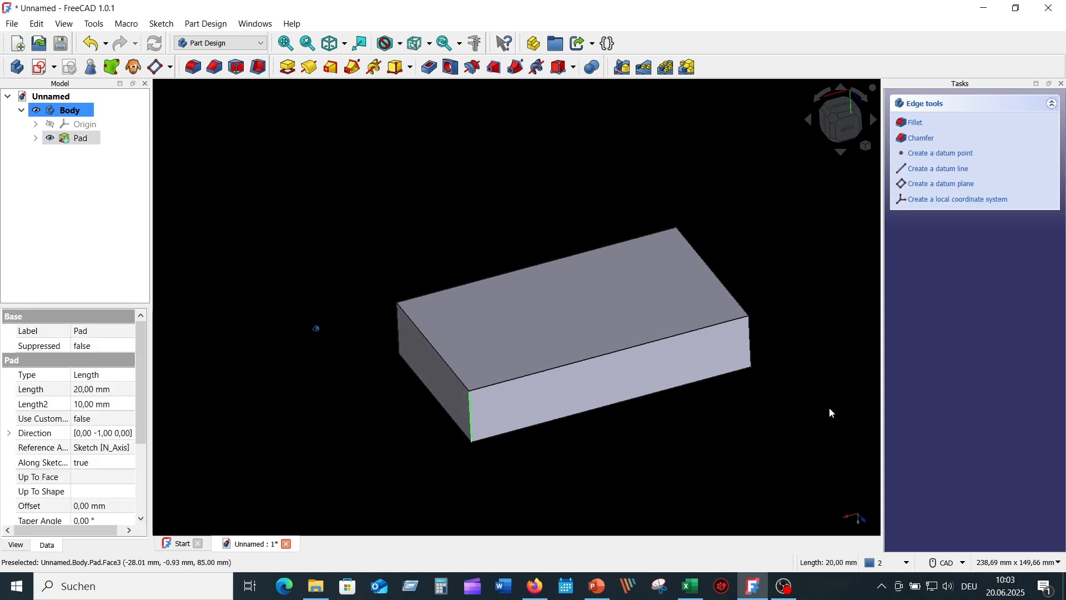
middle_click_drag(830, 412, 563, 480)
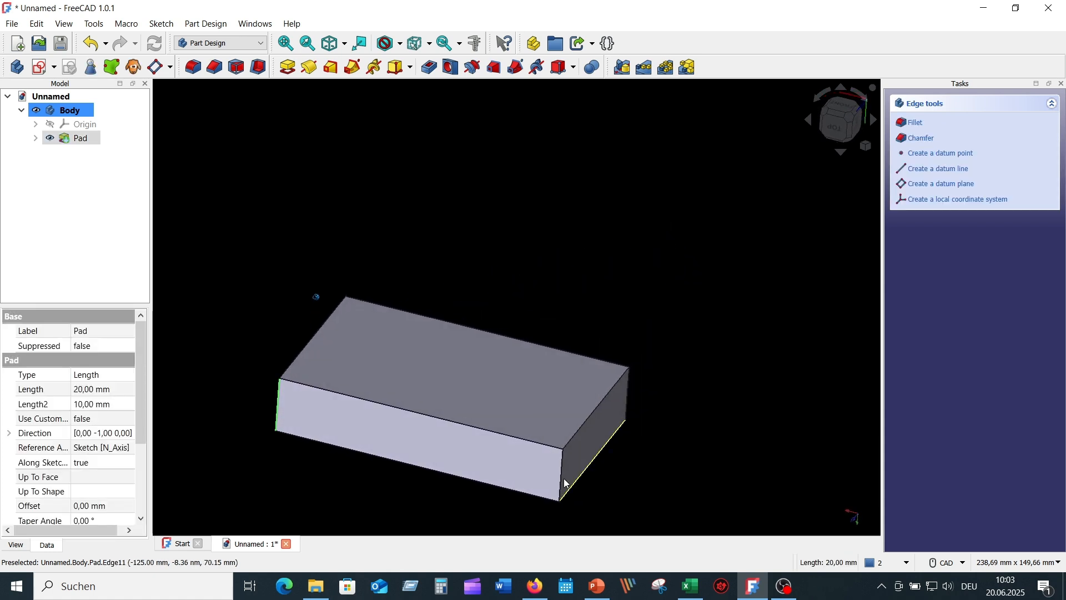
middle_click_drag(634, 466, 473, 458)
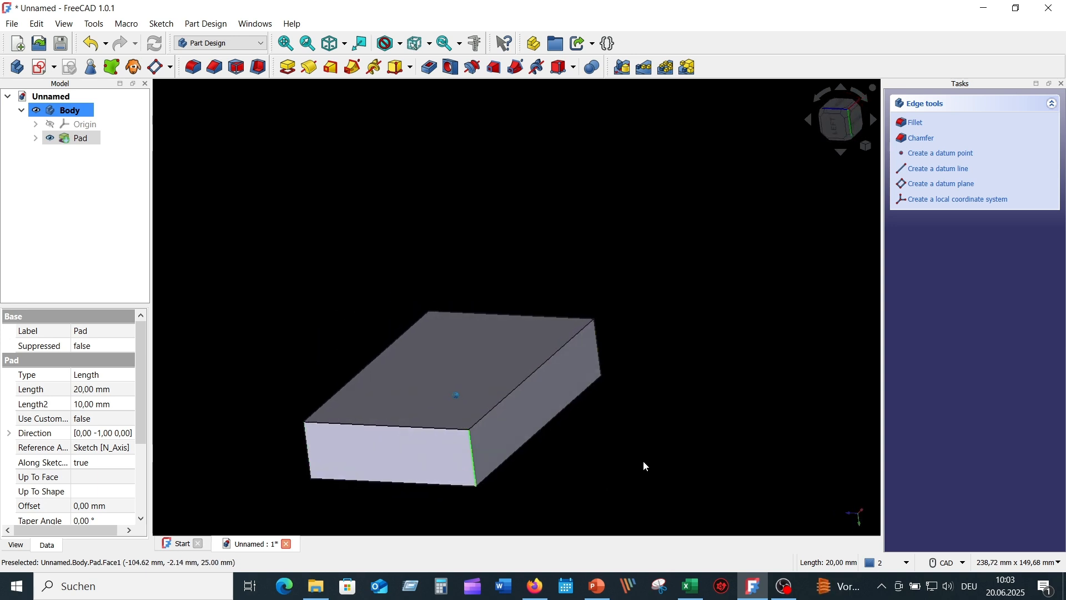
middle_click_drag(642, 462, 656, 441)
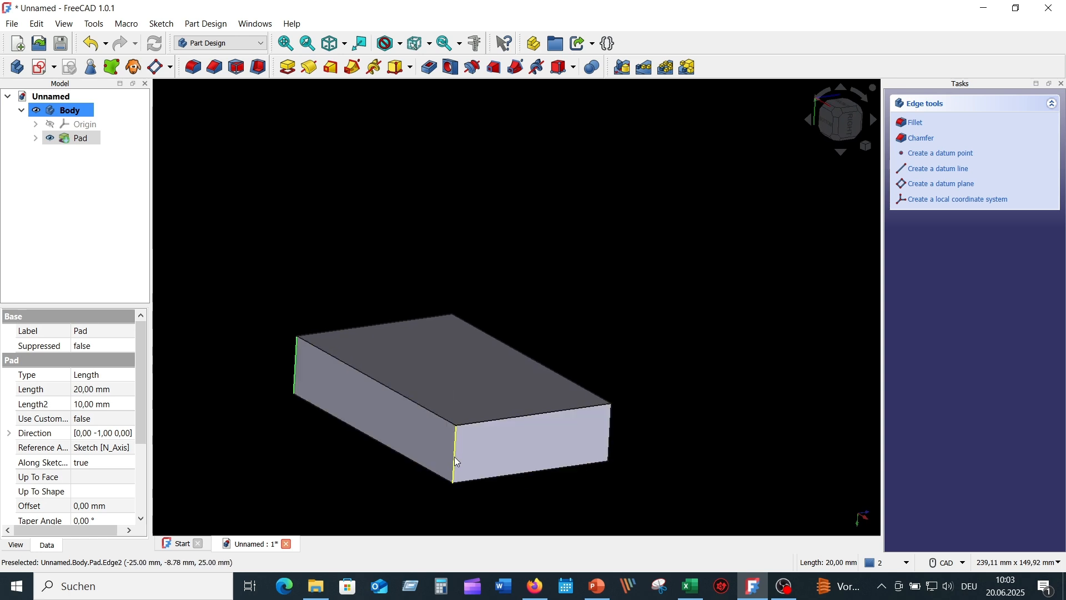
left_click(456, 458)
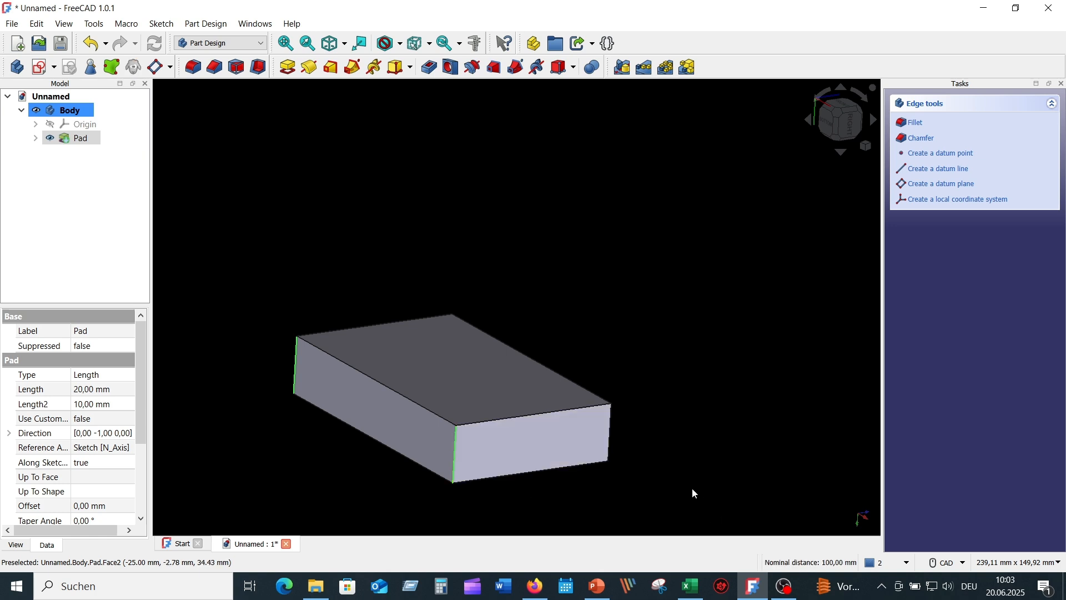
middle_click_drag(711, 454, 675, 452)
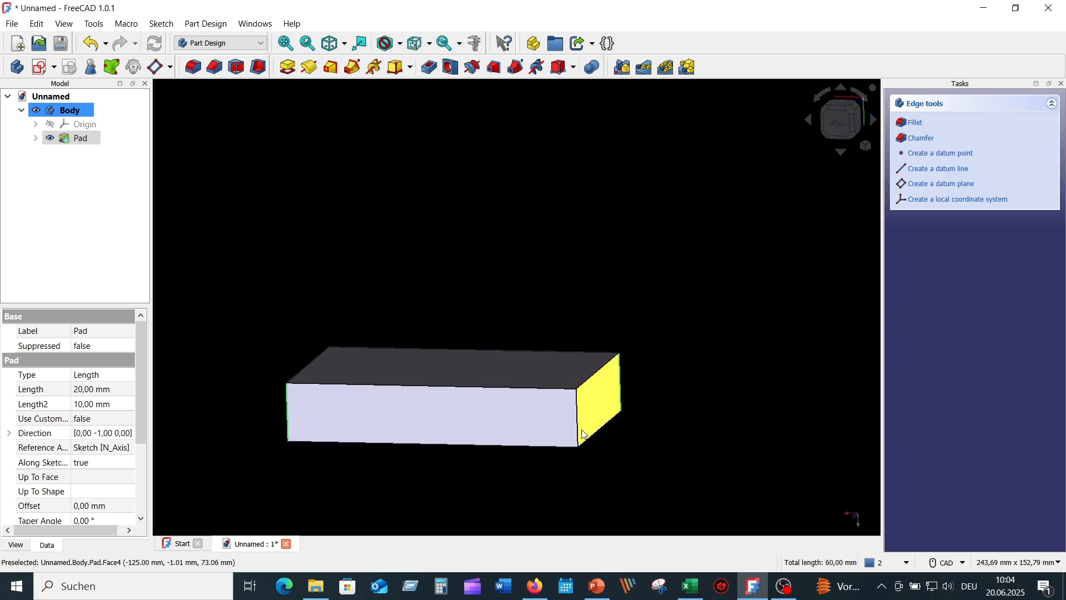
left_click(577, 418)
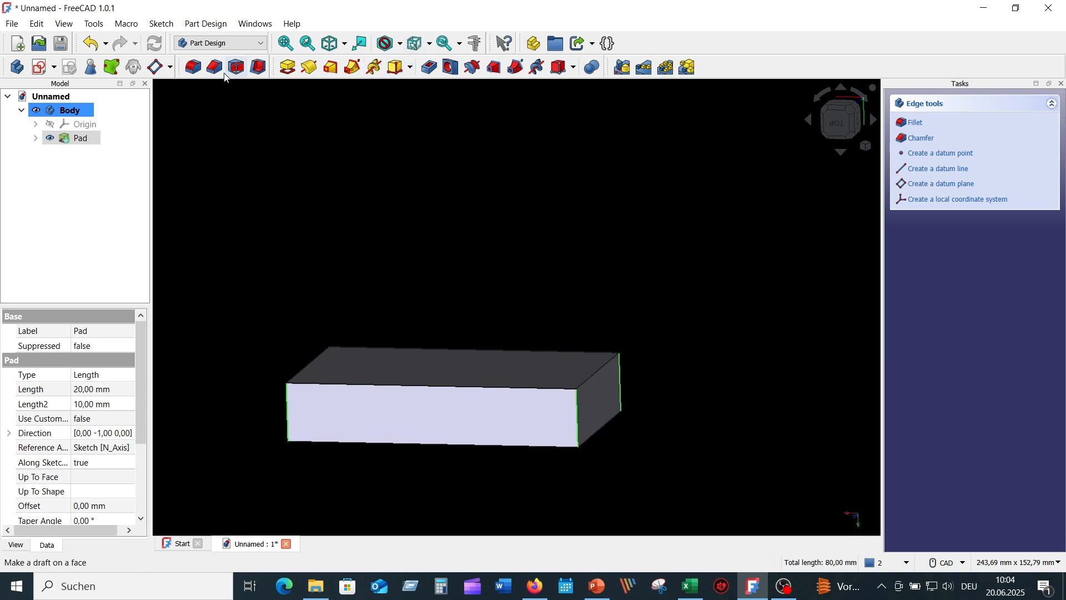
left_click(191, 68)
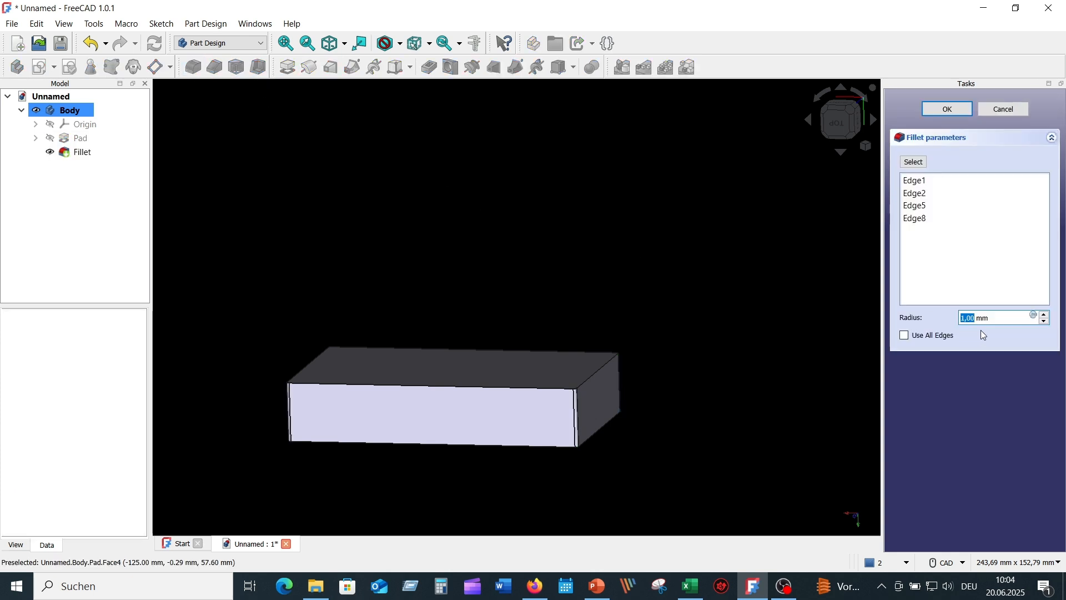
type("20")
key("Return")
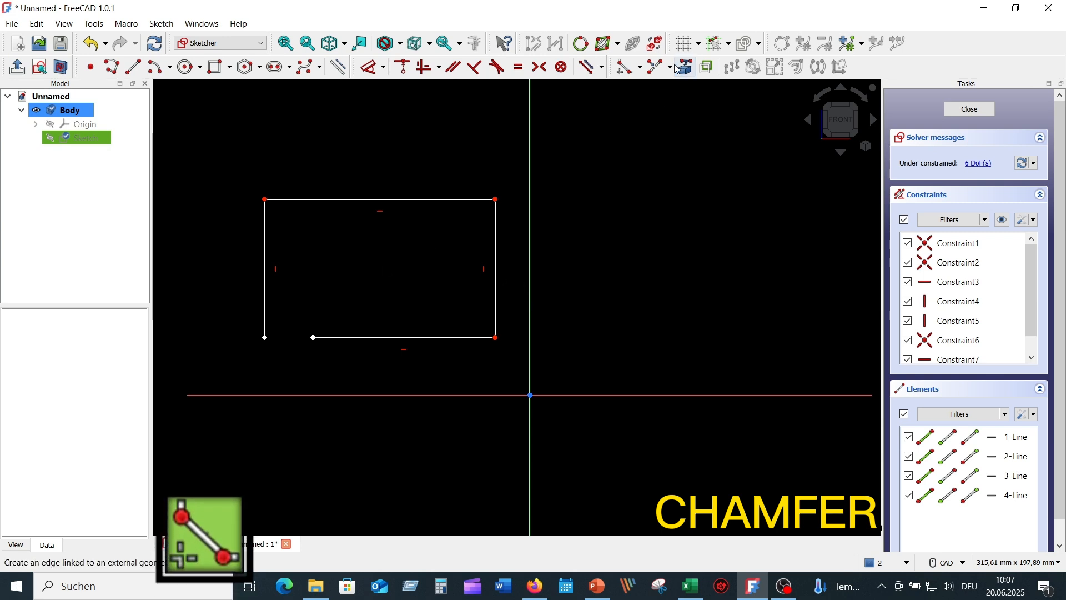
Chamfer the upper-left corner of the open rectangle sketch by about 11 mm, preserving the corner point
left_click(641, 68)
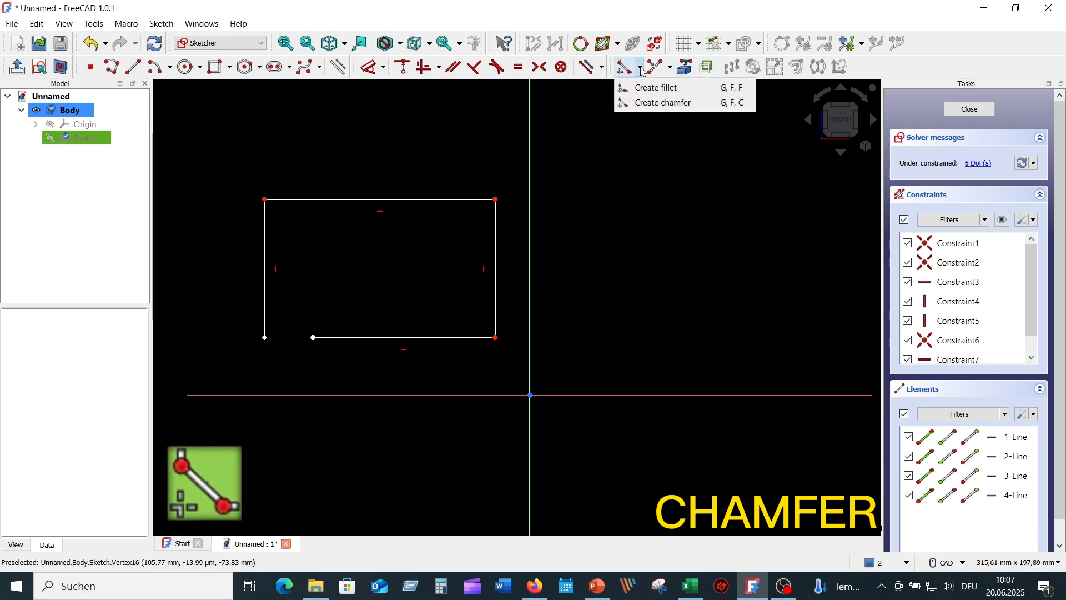
left_click(671, 103)
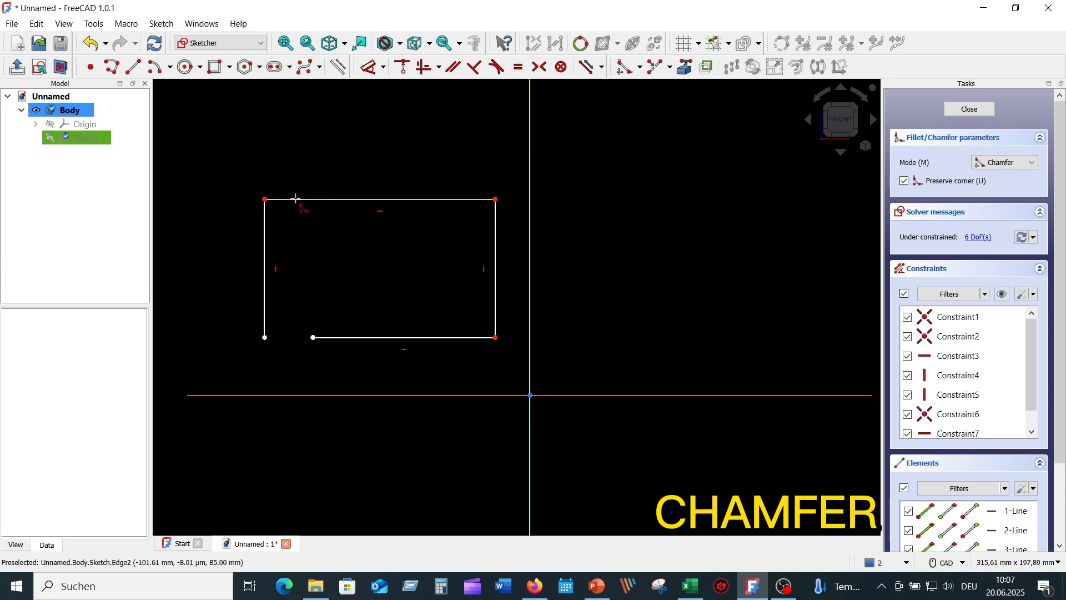
left_click(295, 198)
left_click(265, 223)
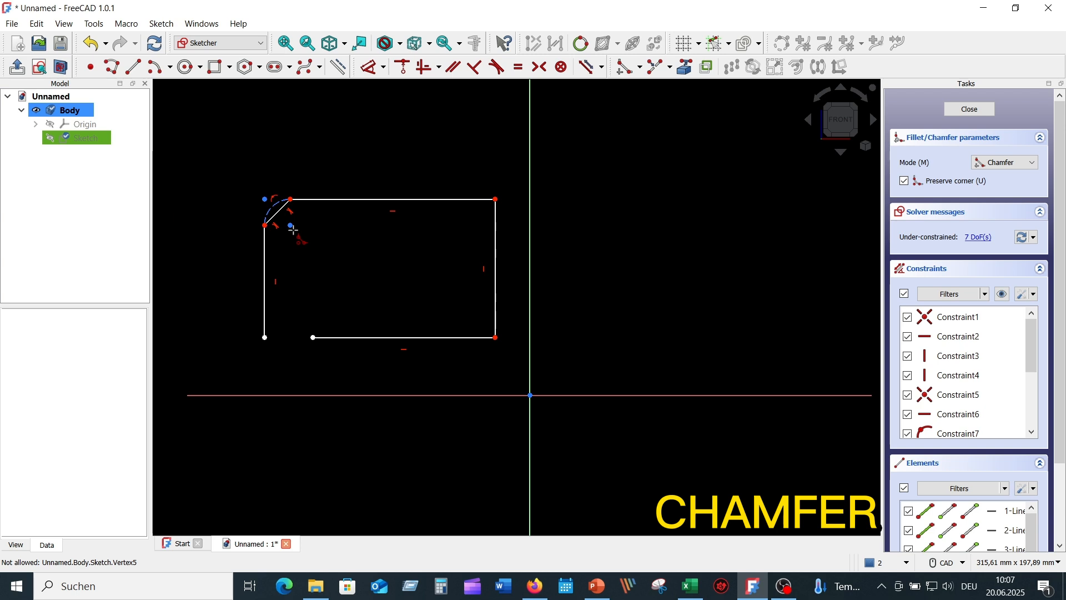
Close the gap at the sketch's lower-left corner with a chamfer of about 25 mm between the bottom and left lines
left_click(339, 337)
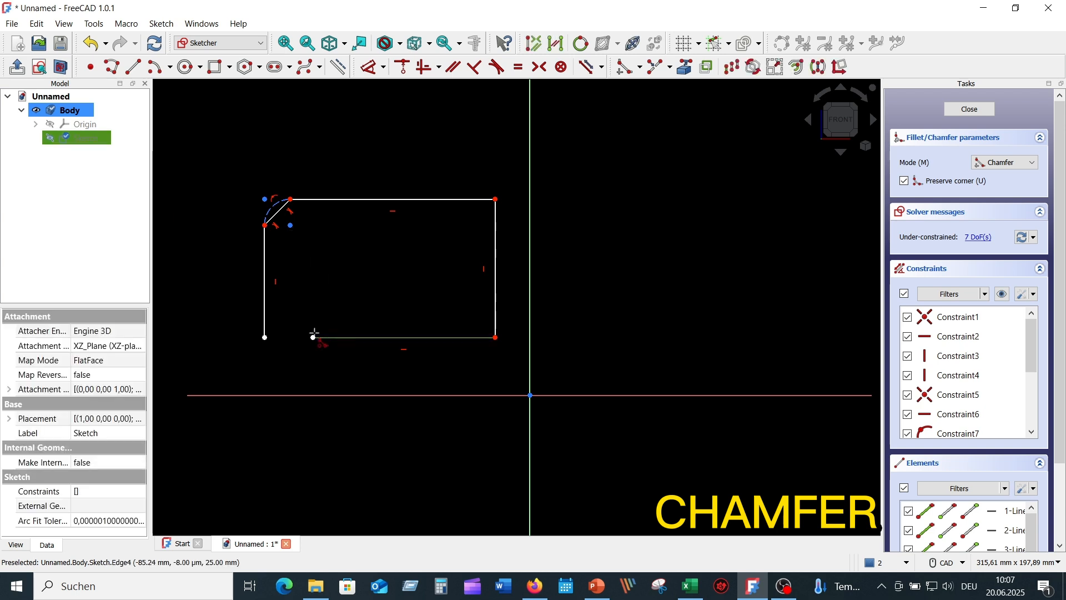
left_click(265, 314)
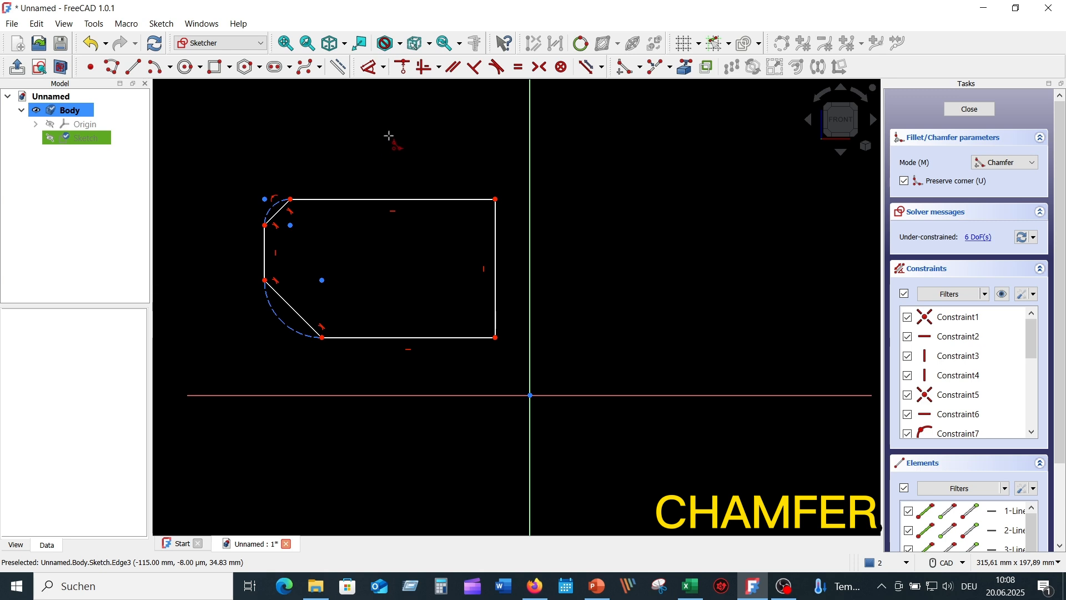
right_click(390, 137)
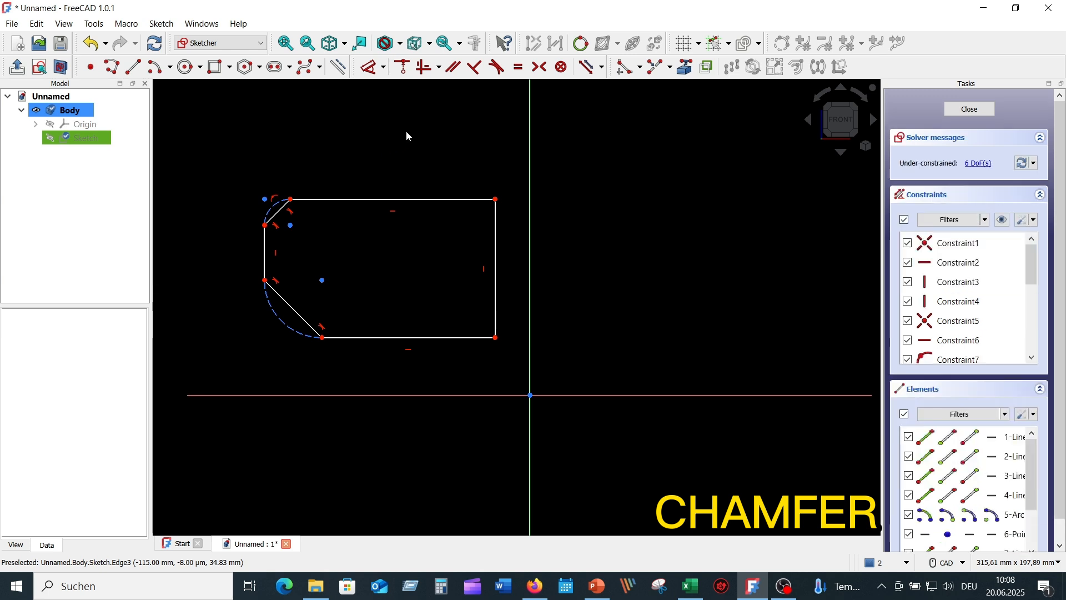
Constrain the vertical distance between the lower-left chamfer's endpoints to 10 mm
left_click(370, 66)
left_click(322, 337)
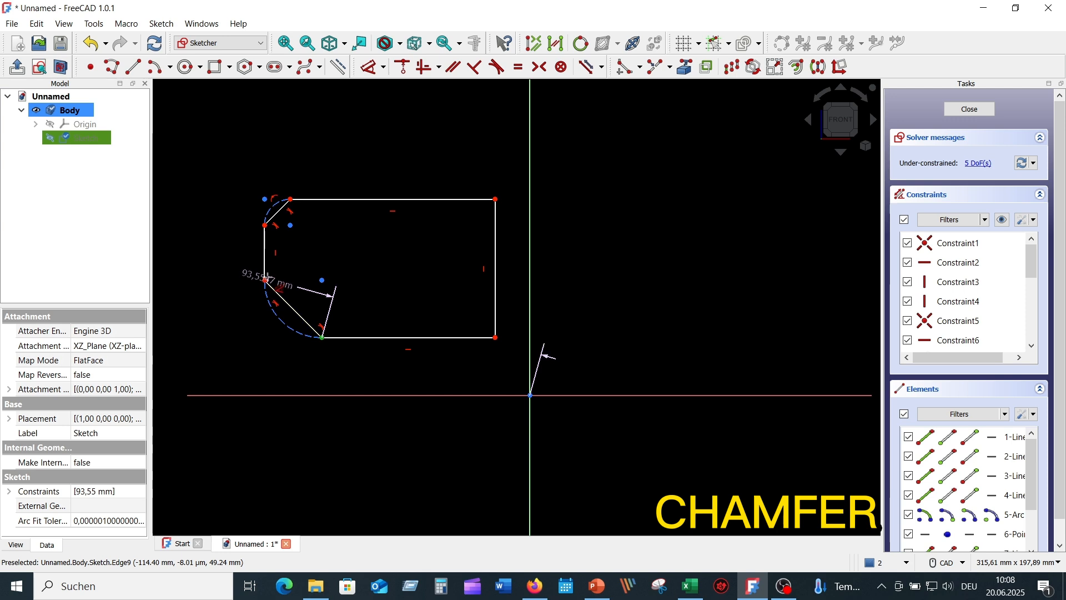
scroll(267, 279, "up", 4)
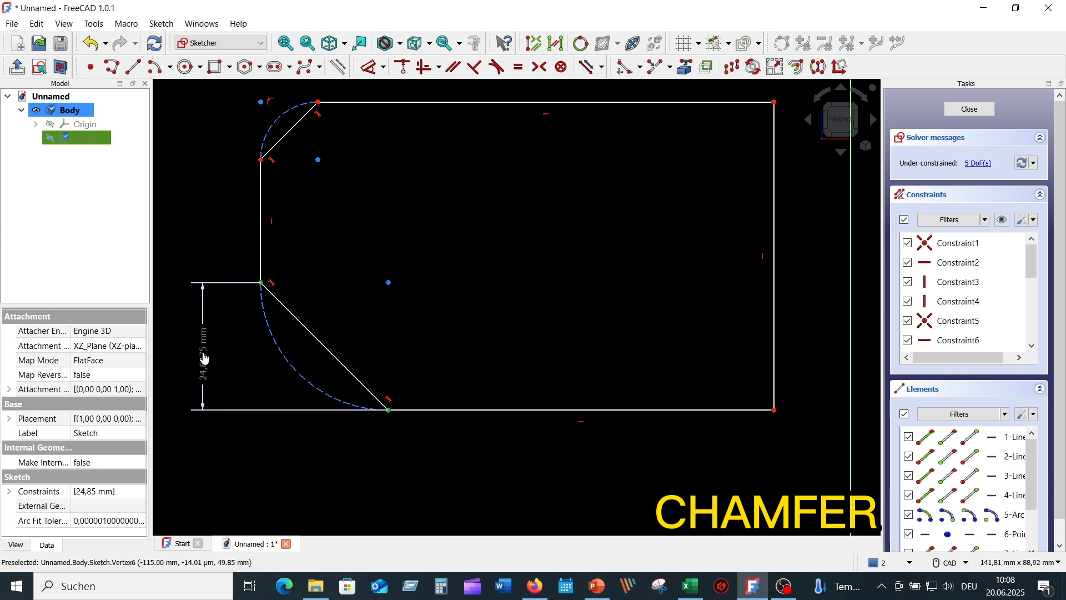
left_click(203, 370)
type("10")
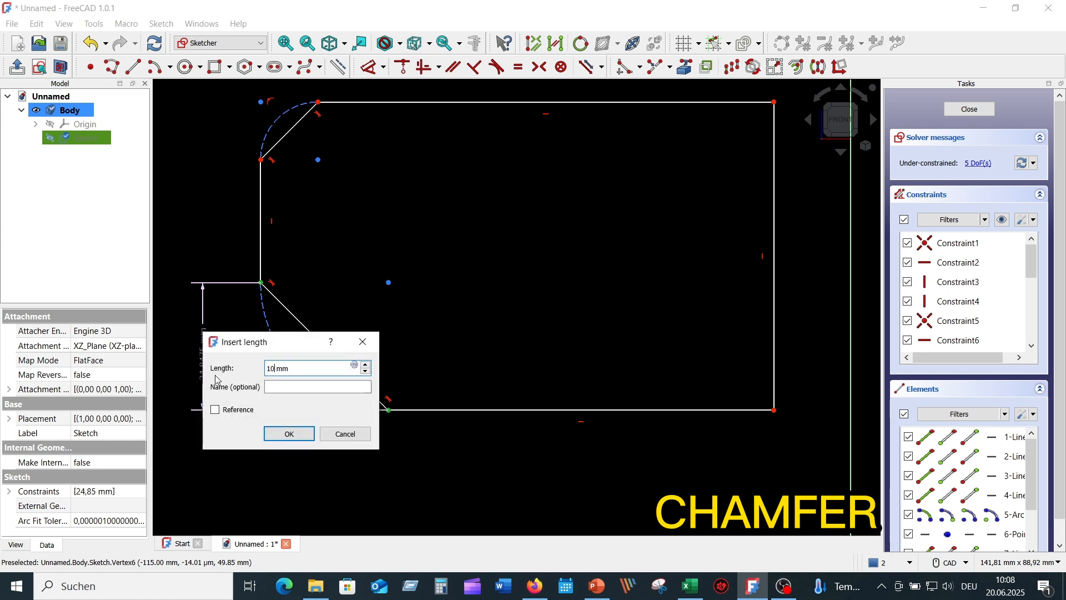
type("0")
key("Return")
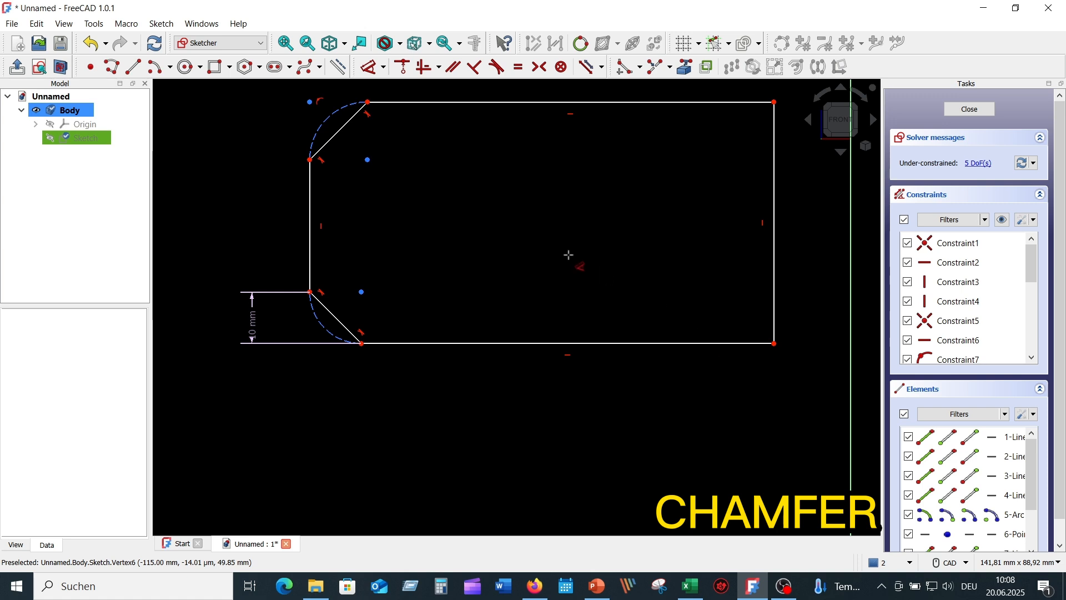
Constrain the horizontal distance between the upper-left chamfer's endpoints to 12 mm
middle_click_drag(571, 254, 588, 324)
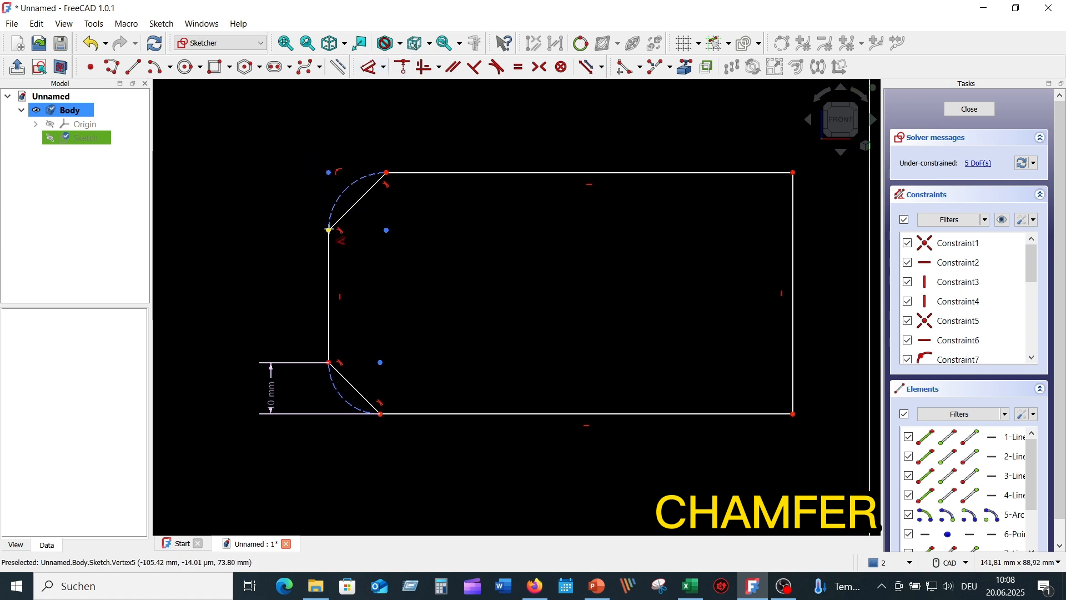
left_click(329, 229)
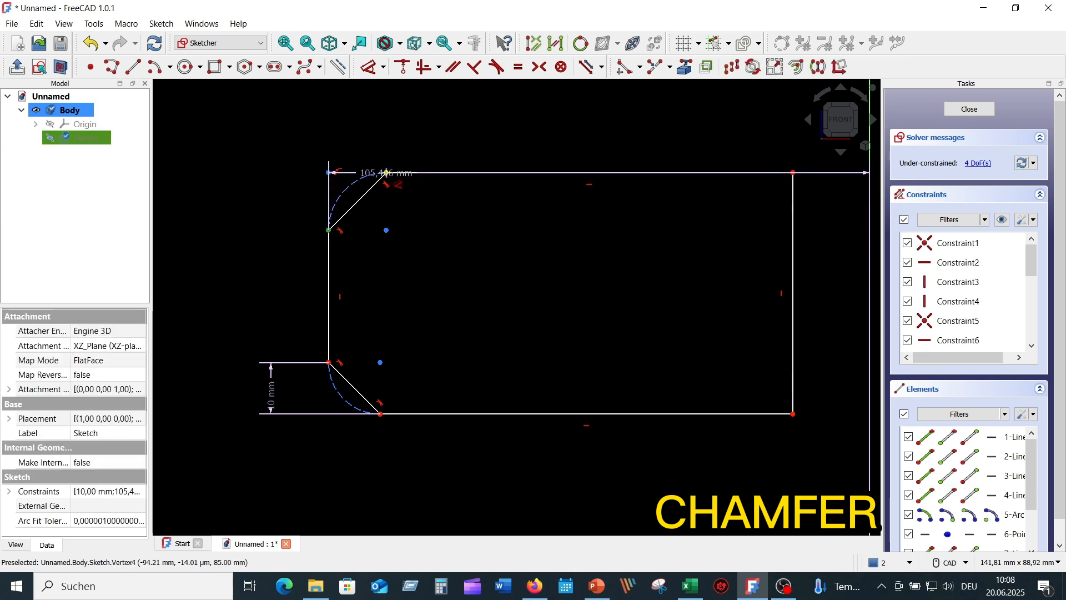
left_click(387, 172)
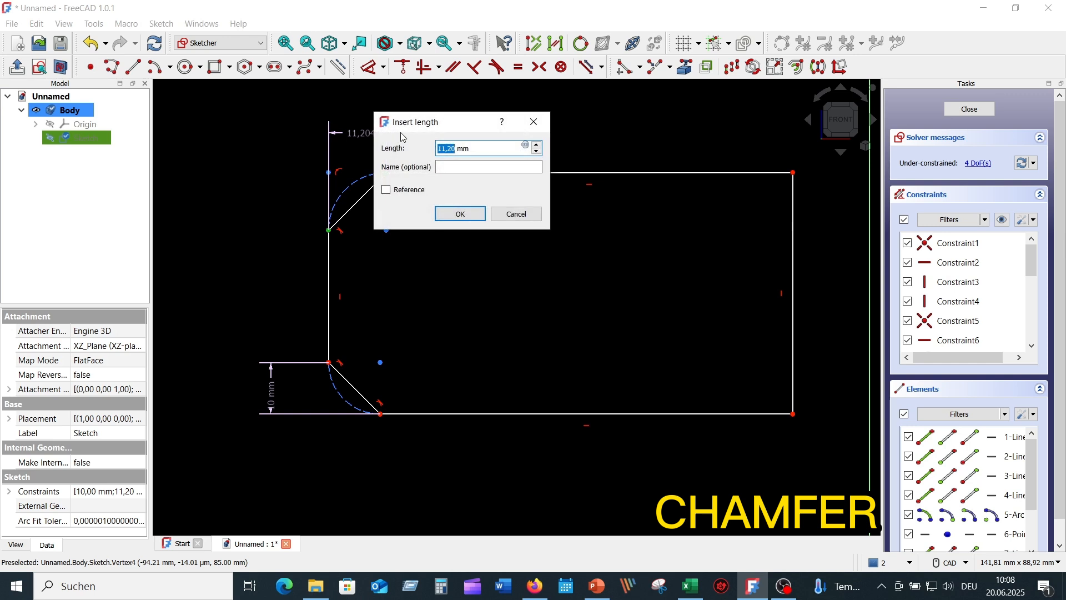
type("12")
key("Return")
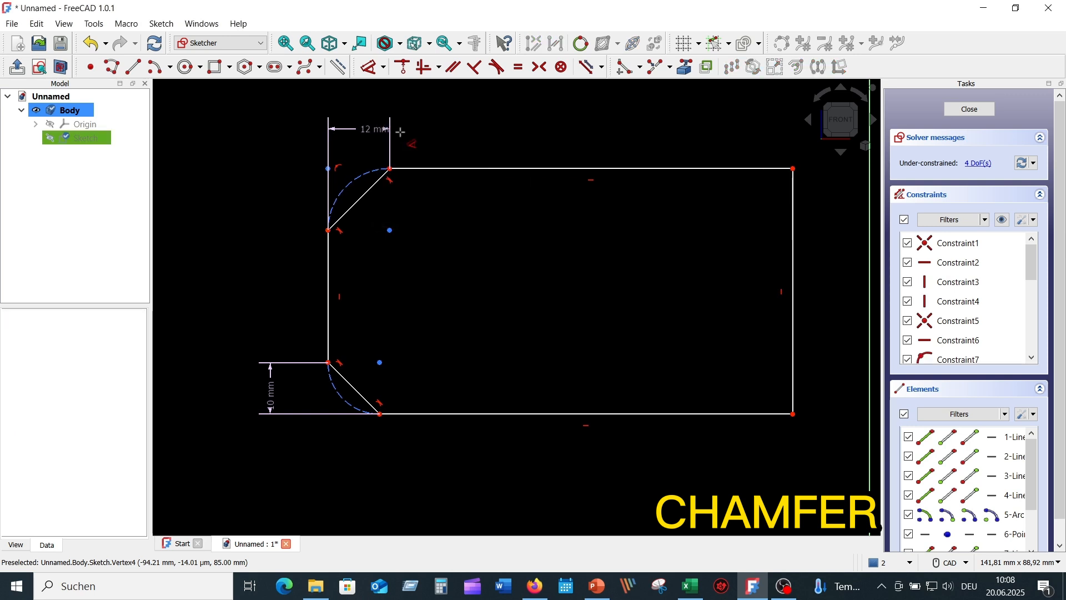
Constrain the profile's overall width between the left and right vertical lines to 90 mm
scroll(577, 294, "down", 2)
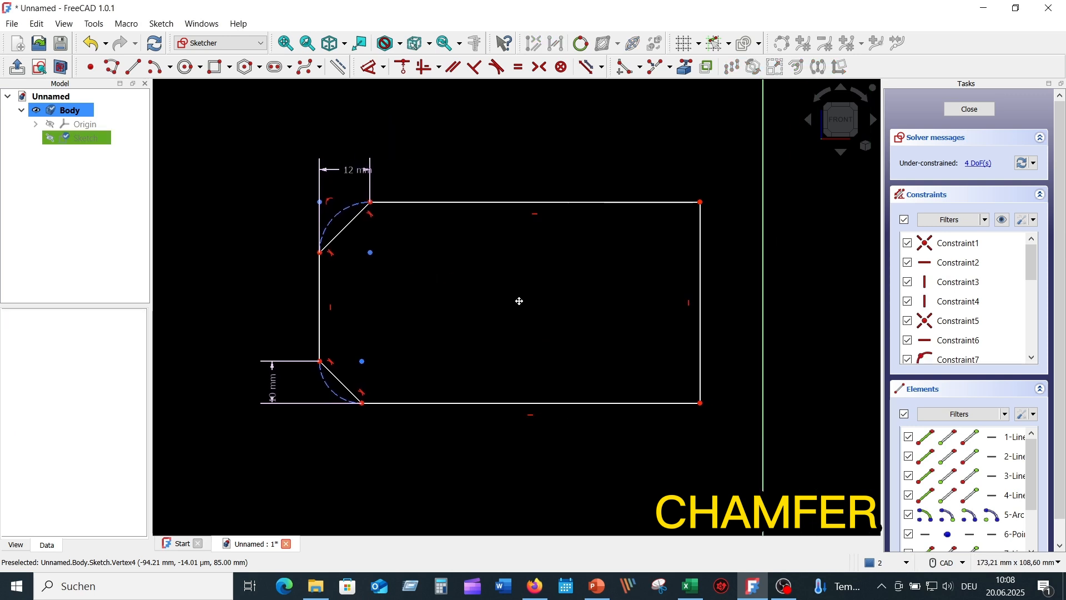
middle_click_drag(519, 301, 509, 301)
middle_click_drag(567, 429, 520, 429)
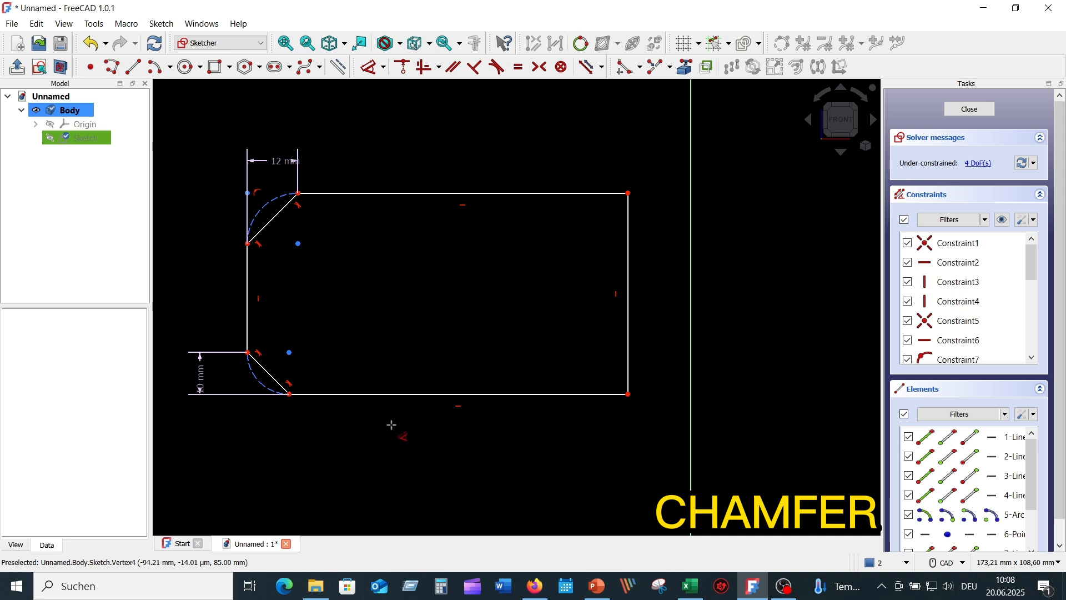
left_click(248, 305)
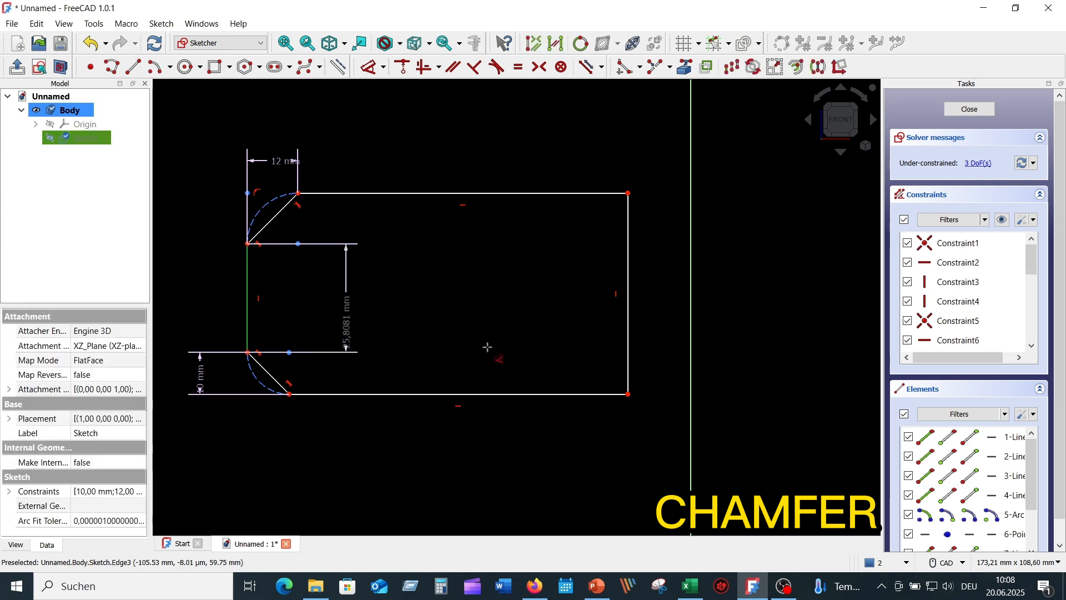
left_click(631, 333)
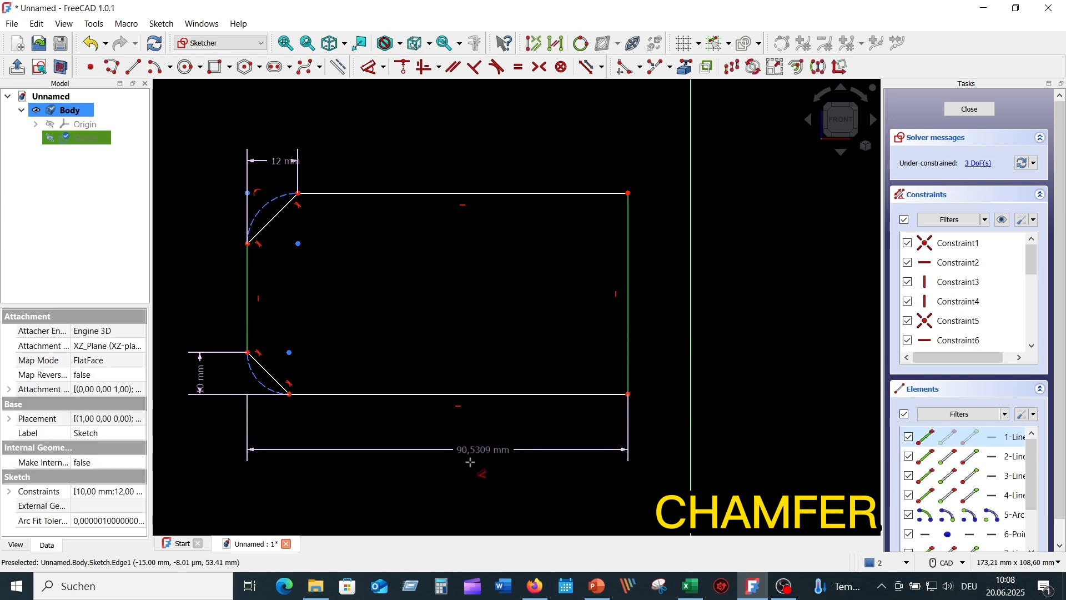
left_click(438, 472)
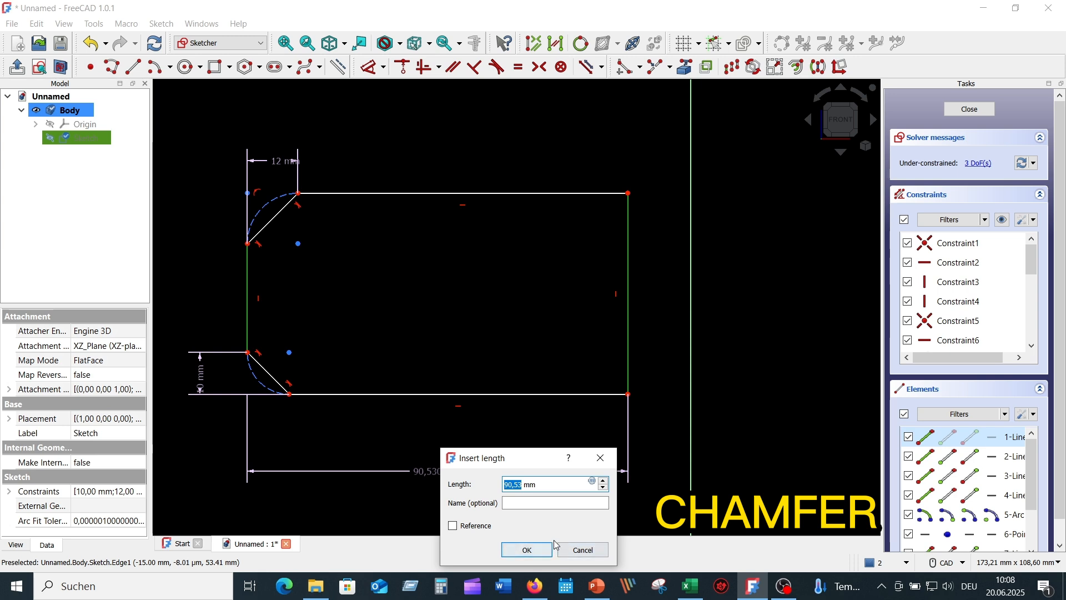
type("90")
key("Return")
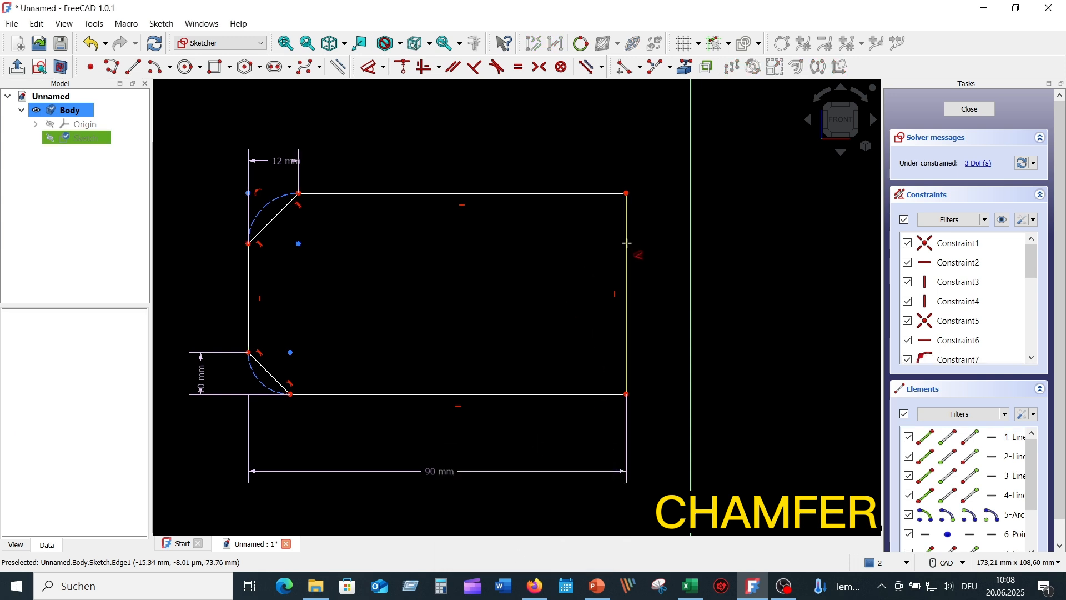
Constrain the length of the profile's right vertical line to 50 mm
left_click(629, 250)
left_click(751, 316)
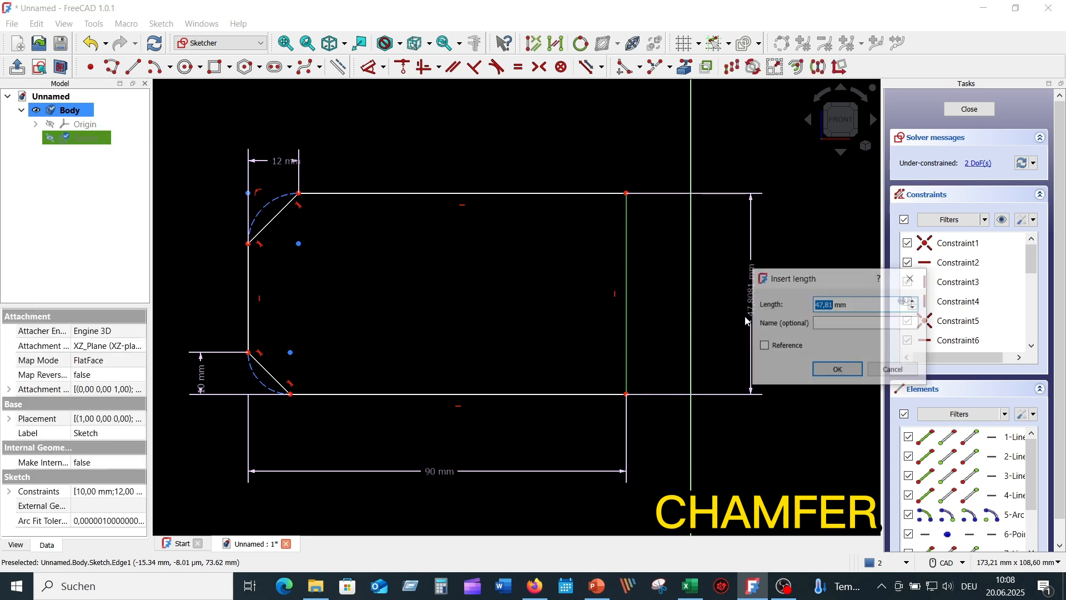
type("50")
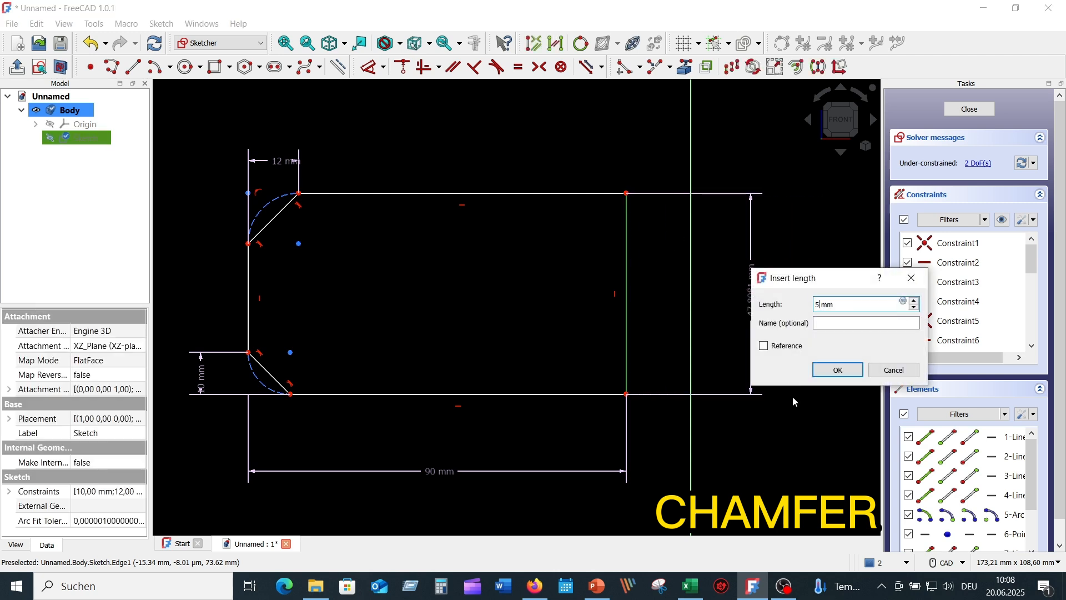
key("Return")
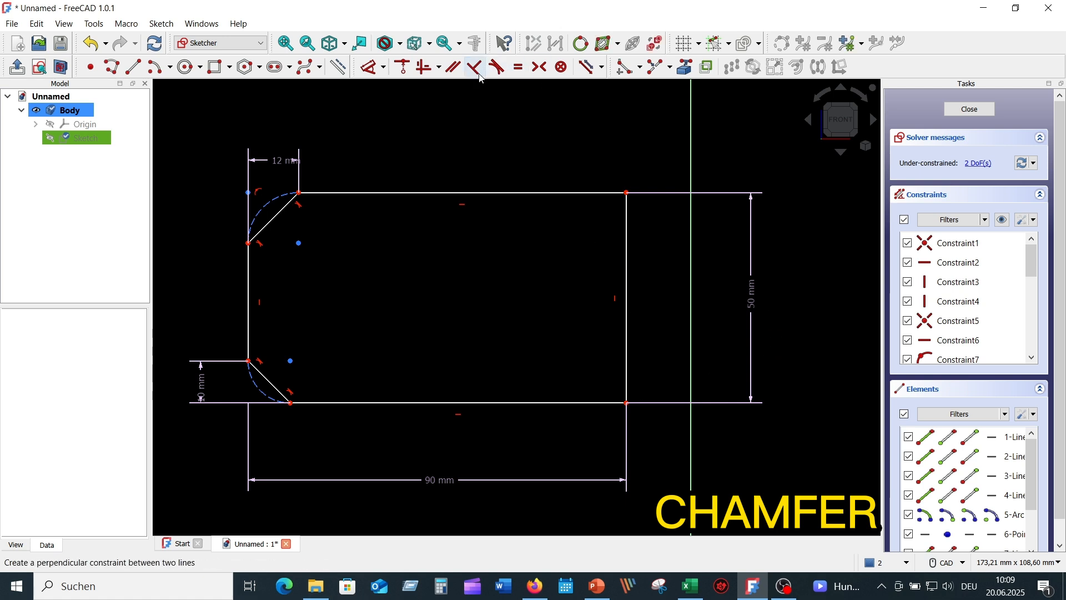
Fix the profile's lower-right corner point in place with a lock constraint
left_click(383, 67)
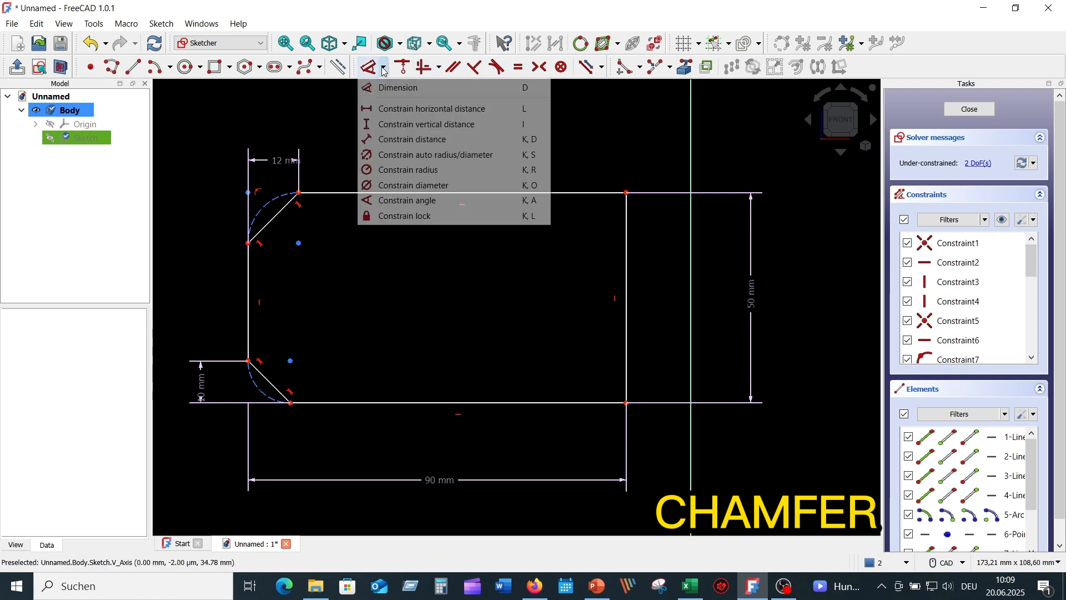
left_click(394, 216)
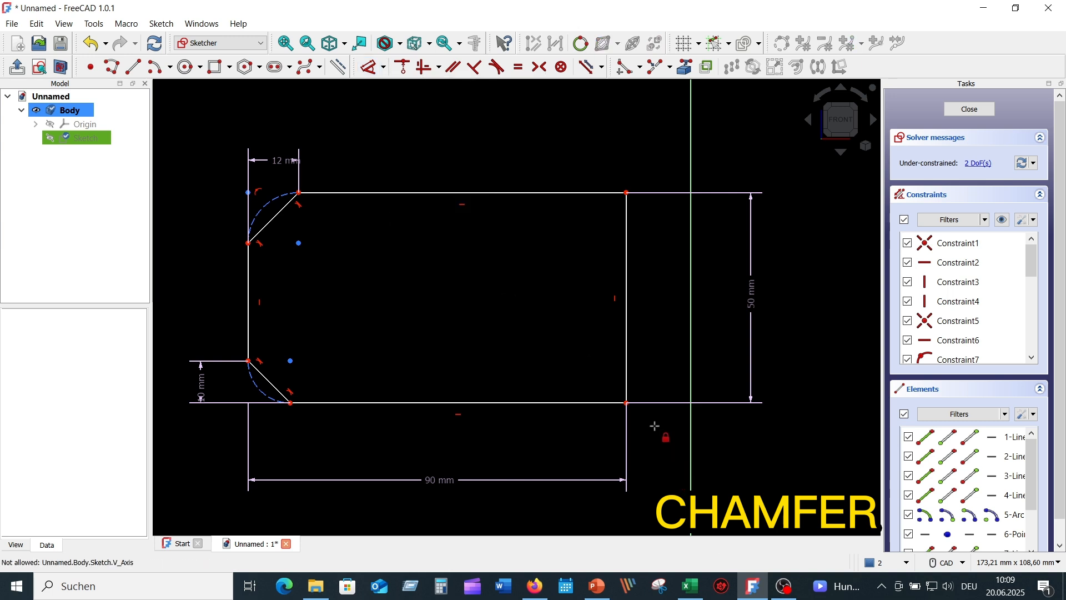
left_click(626, 402)
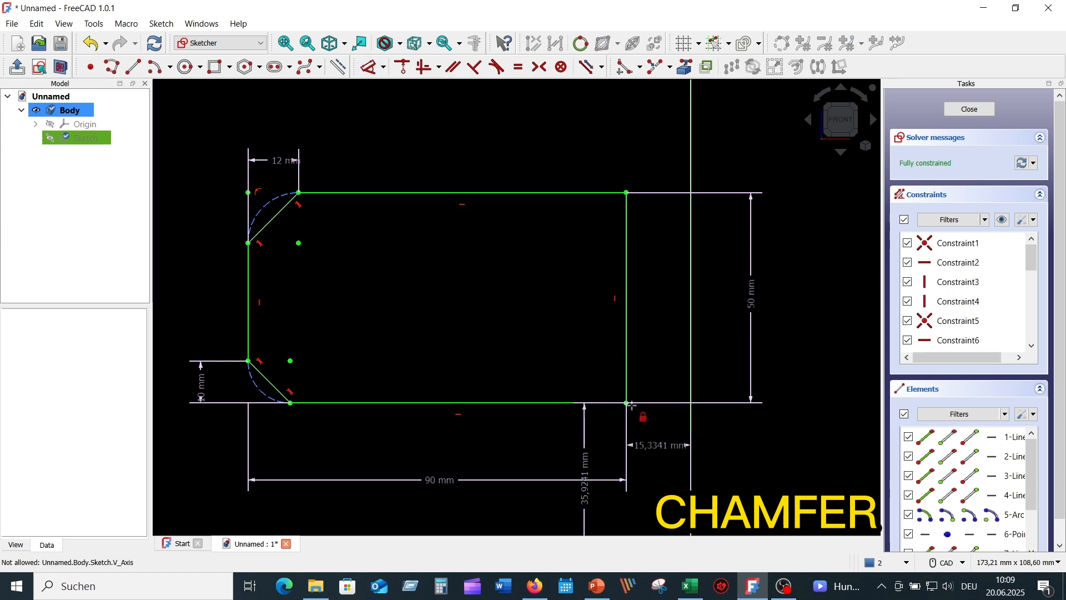
Move the lock's vertical dimension beyond the vertical axis and align its horizontal dimension with the 90 mm width dimension
mouse_move(758, 455)
middle_mouse_down()
mouse_move(766, 449)
mouse_move(707, 347)
middle_mouse_up()
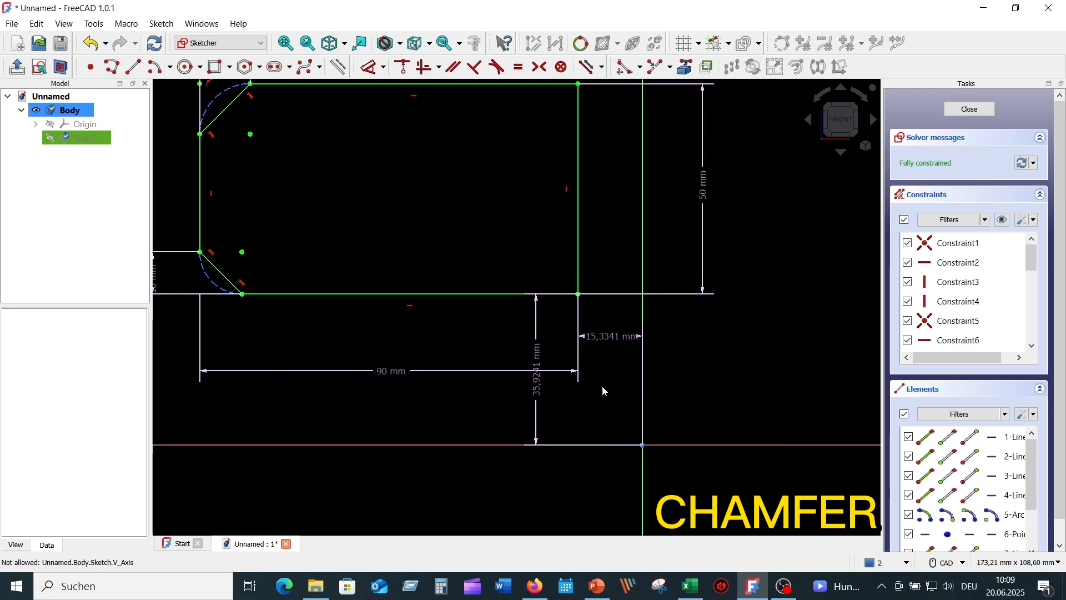
left_click_drag(536, 356, 706, 376)
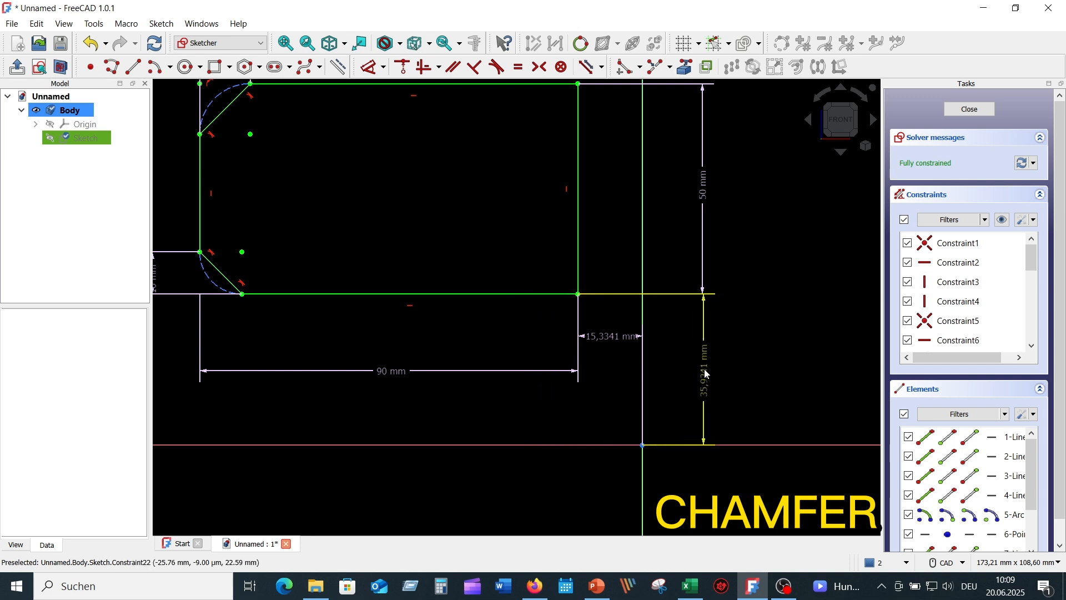
left_click_drag(614, 337, 617, 375)
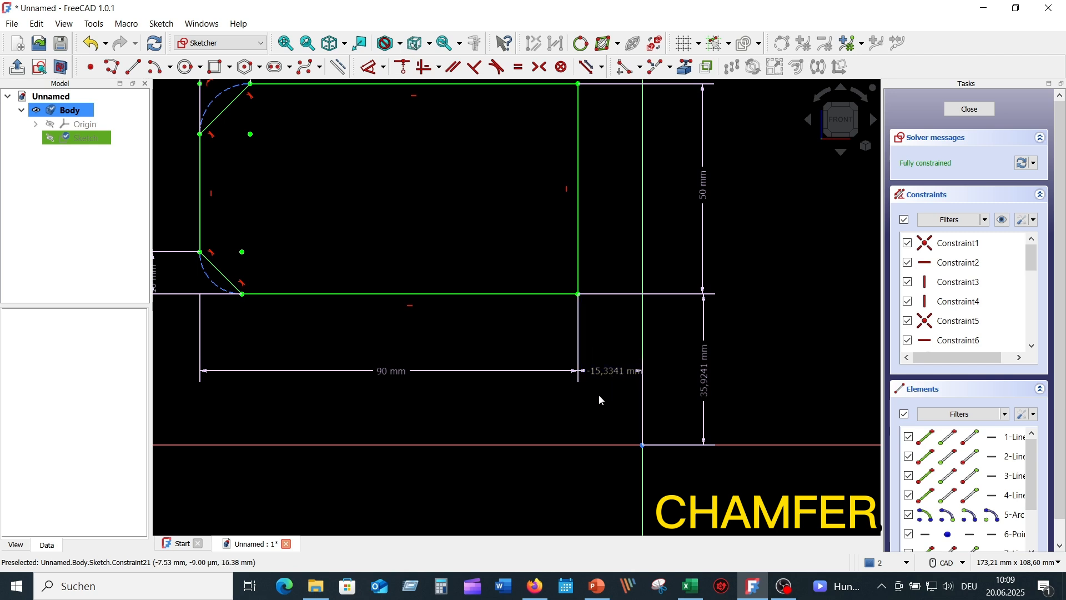
Close the chamfered profile sketch and pad it to a length of 20 mm
scroll(756, 314, "down", 3)
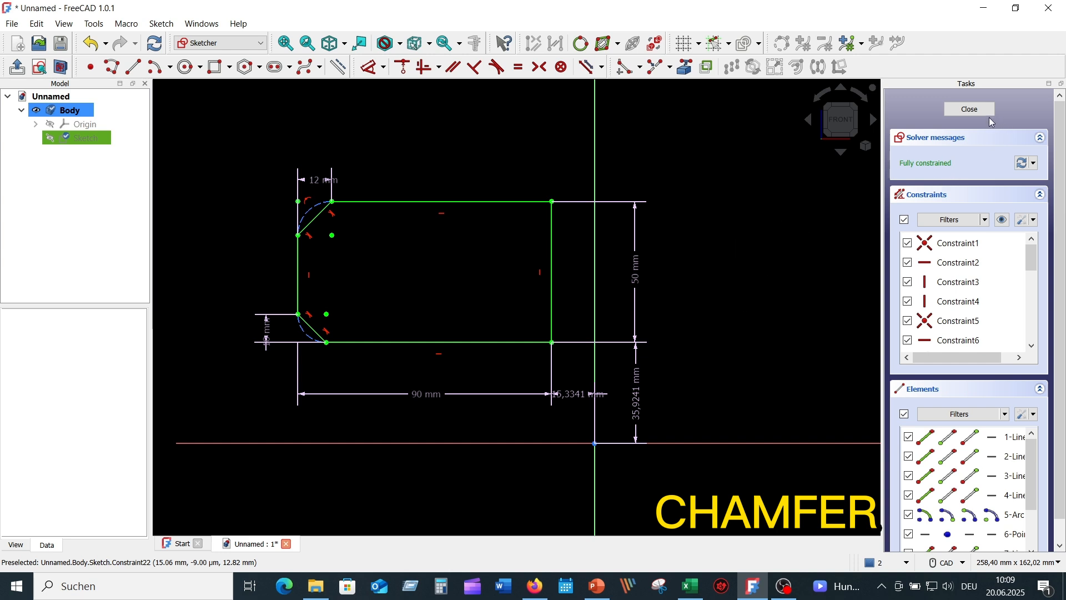
left_click(972, 111)
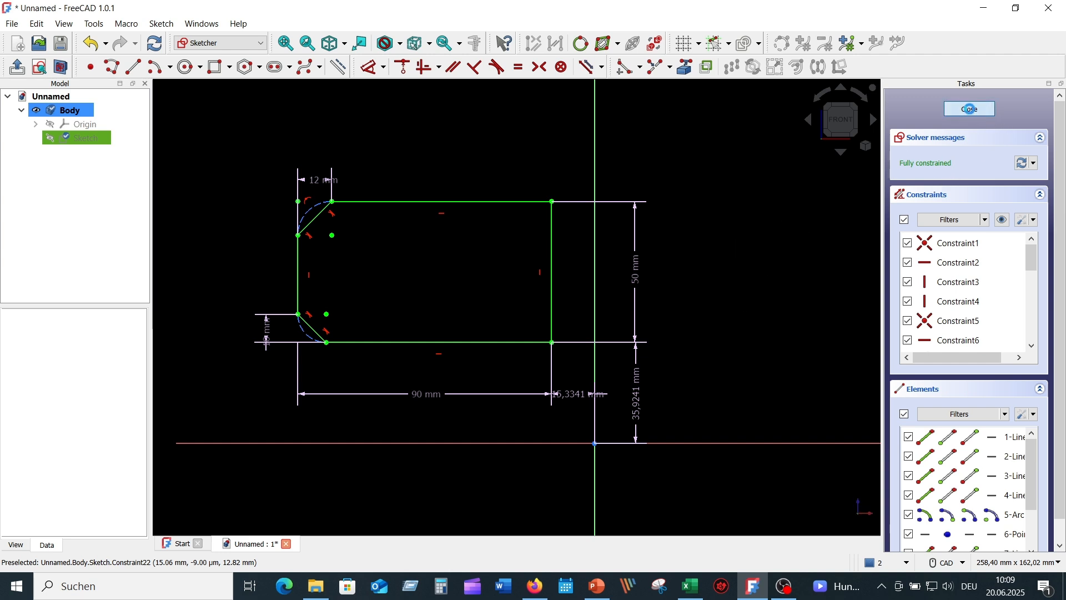
middle_click_drag(666, 354, 692, 326)
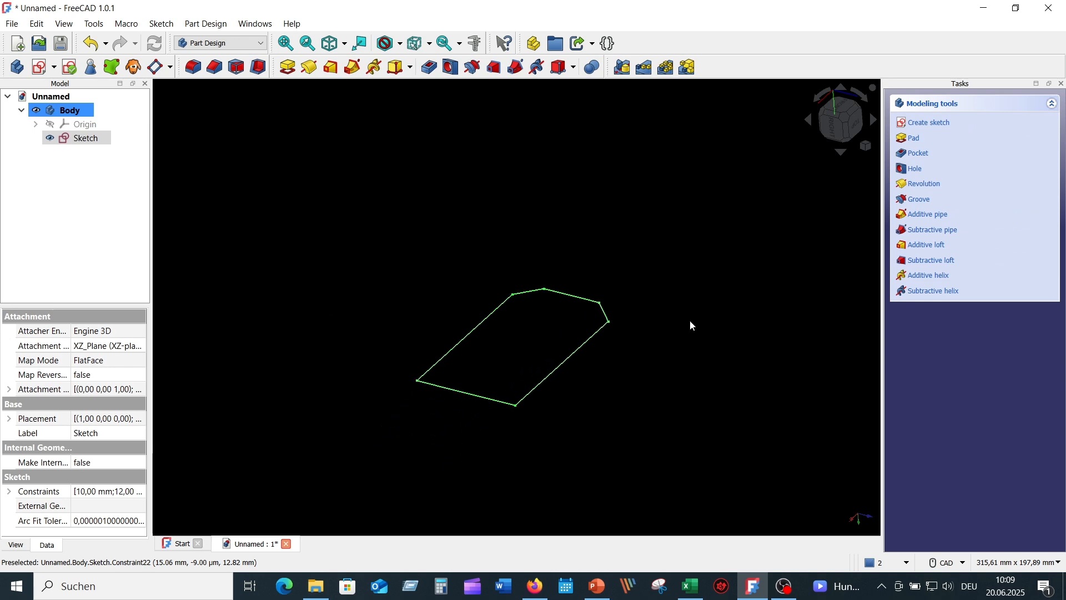
left_click(287, 67)
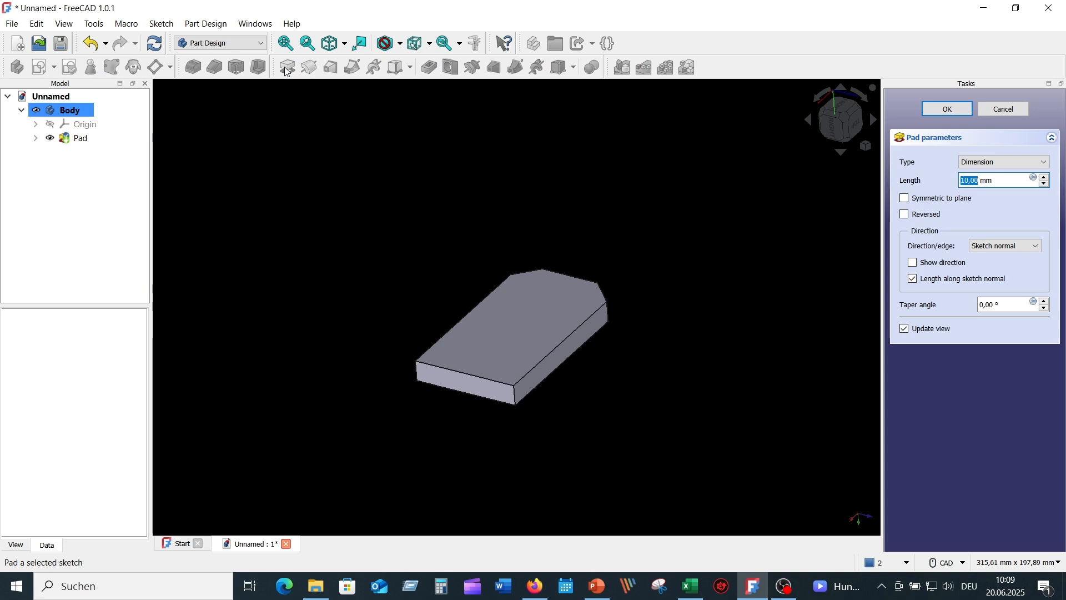
type("2")
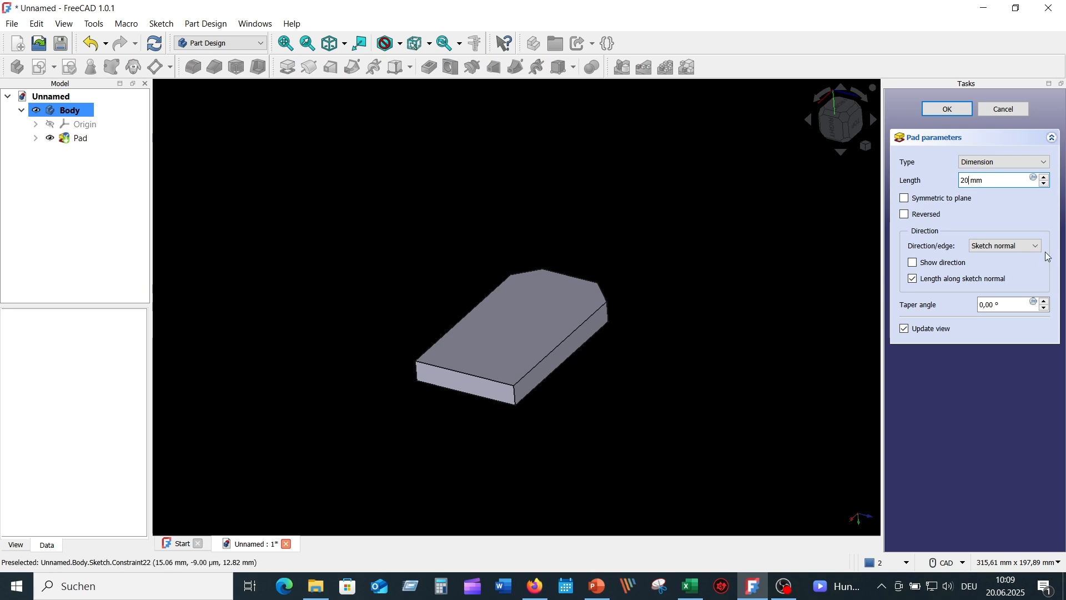
key("Return")
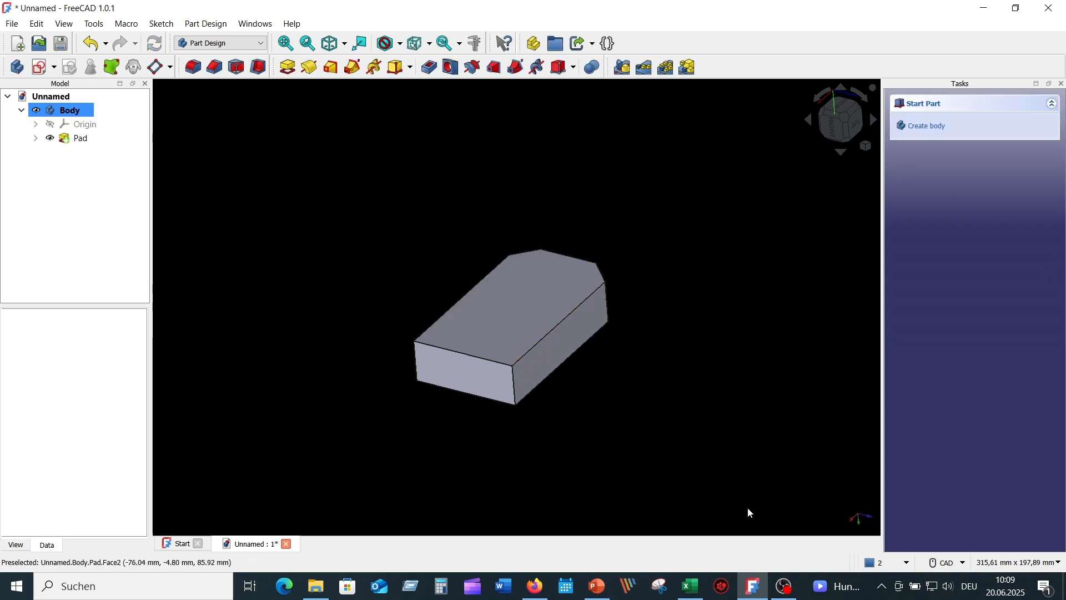
Chamfer the upper edge of the block's unchamfered end face with an equal distance of 5 mm
mouse_move(739, 515)
middle_mouse_down()
mouse_move(768, 478)
mouse_move(769, 386)
mouse_move(751, 349)
mouse_move(733, 345)
middle_mouse_up()
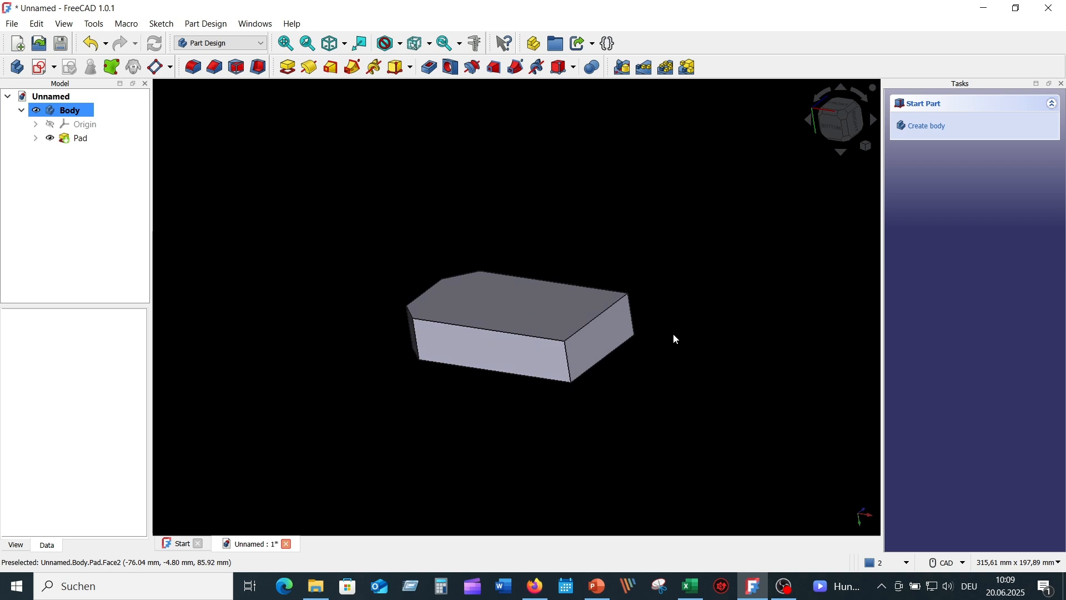
left_click(595, 320)
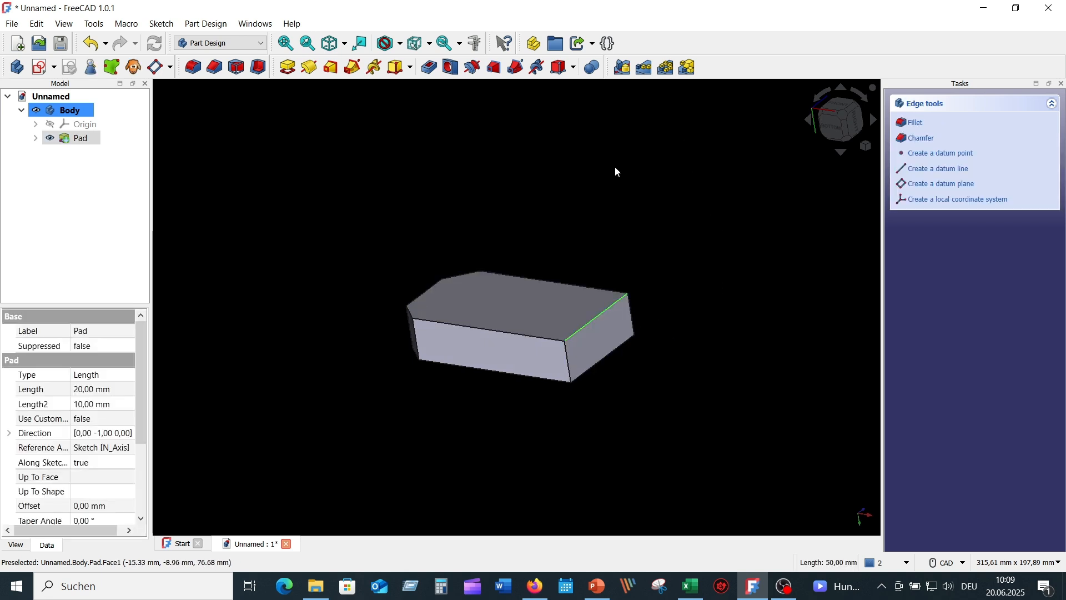
left_click(215, 68)
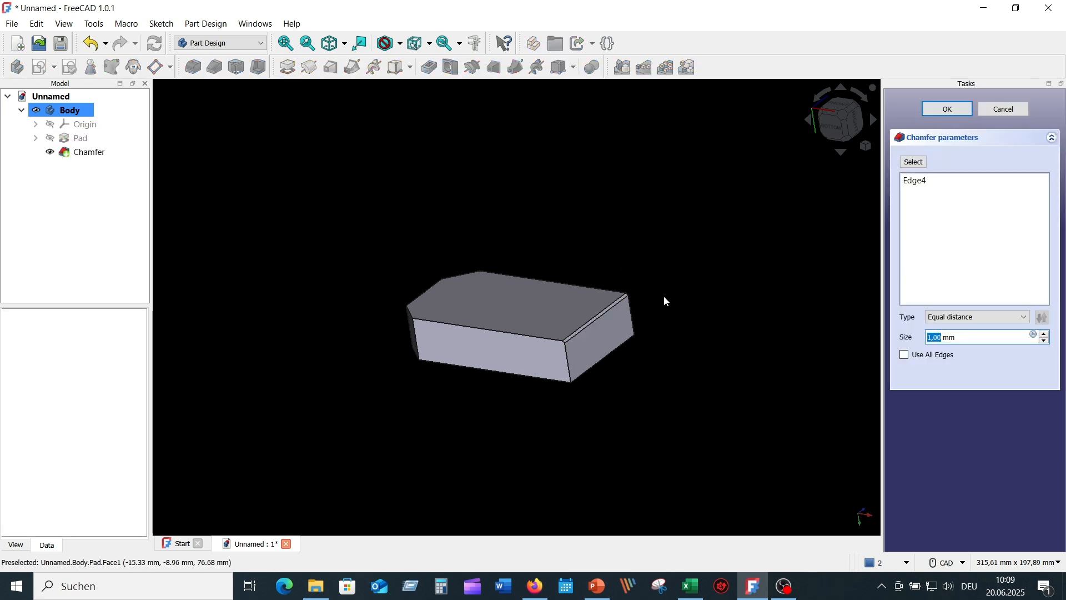
type("5")
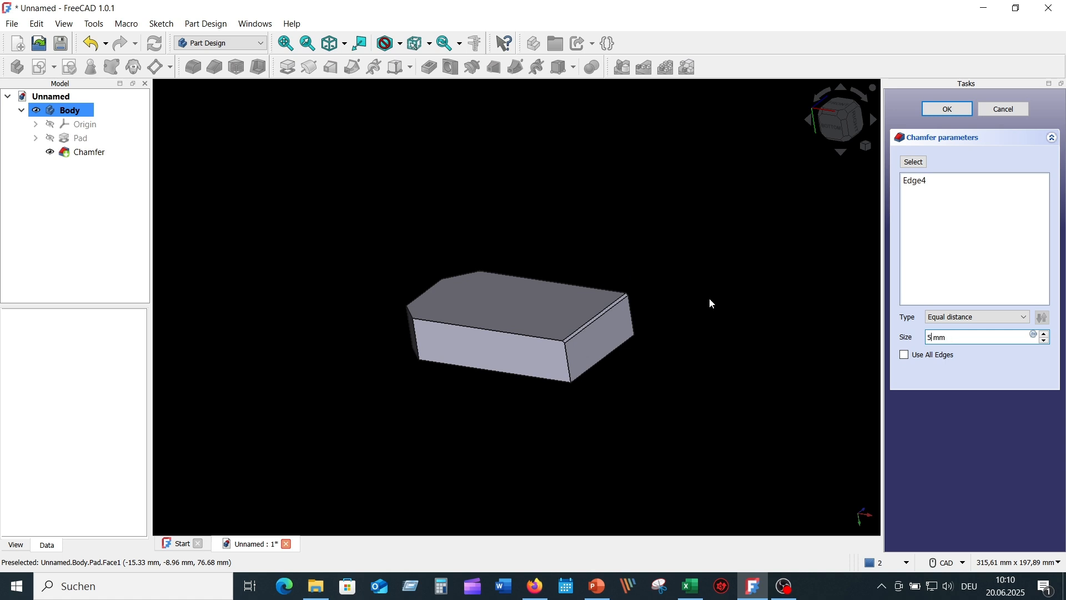
key("Return")
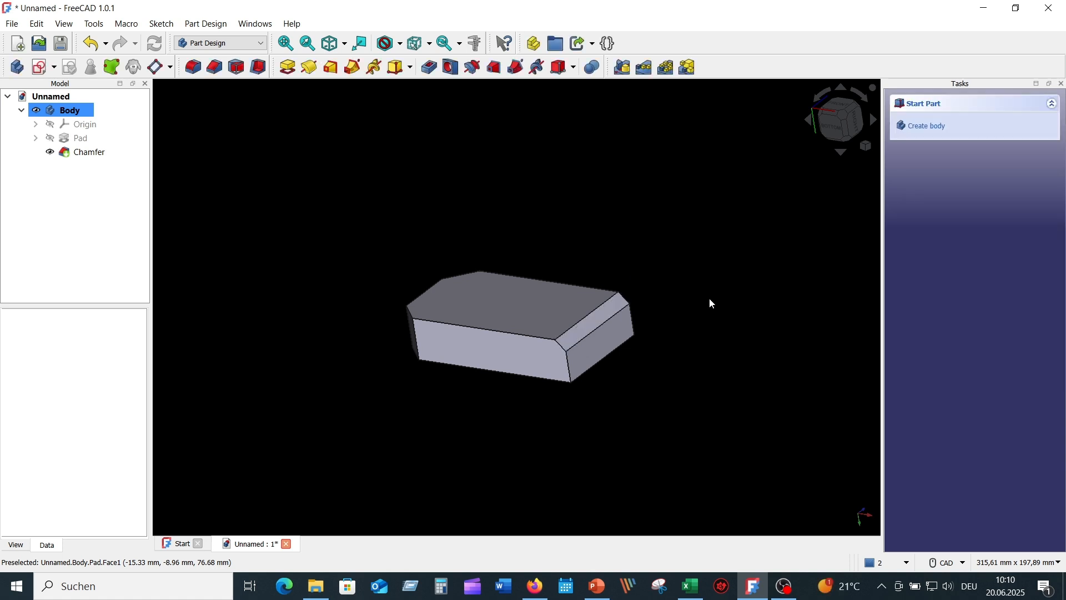
Chamfer the lower edge of the same end face with an equal distance of 10 mm
middle_click_drag(709, 299, 662, 400)
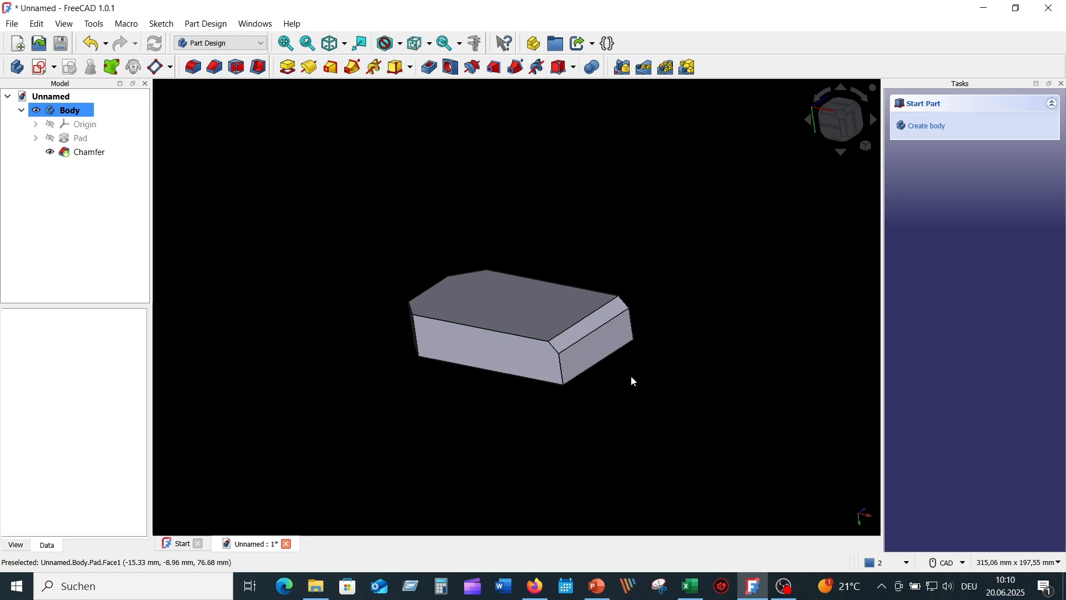
left_click(595, 370)
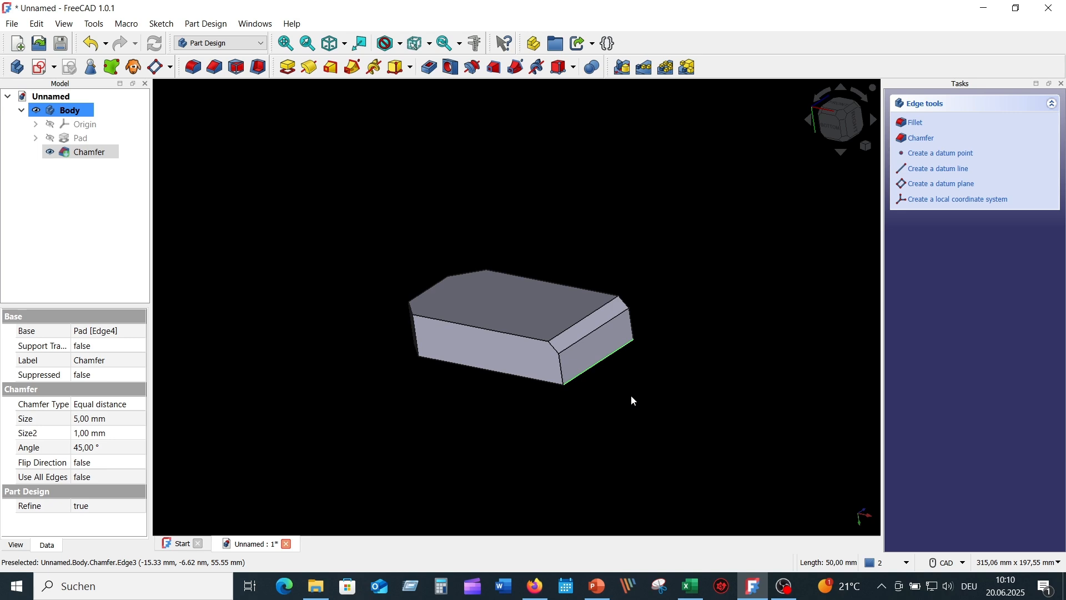
left_click(215, 68)
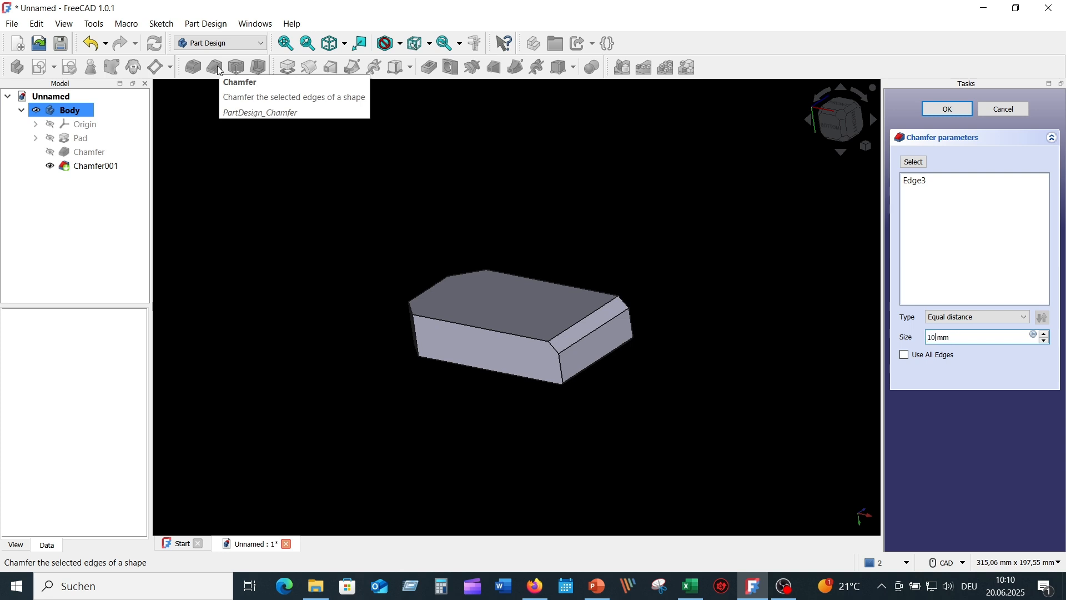
key("Return")
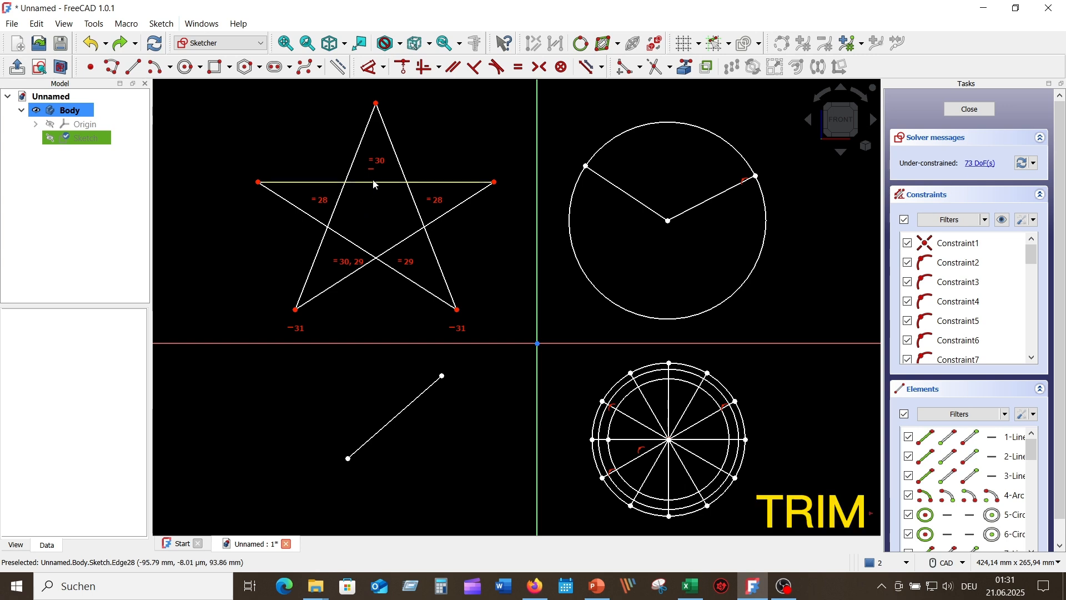
Trim the five inner line segments of the star so that only its outer outline is left
left_click(659, 68)
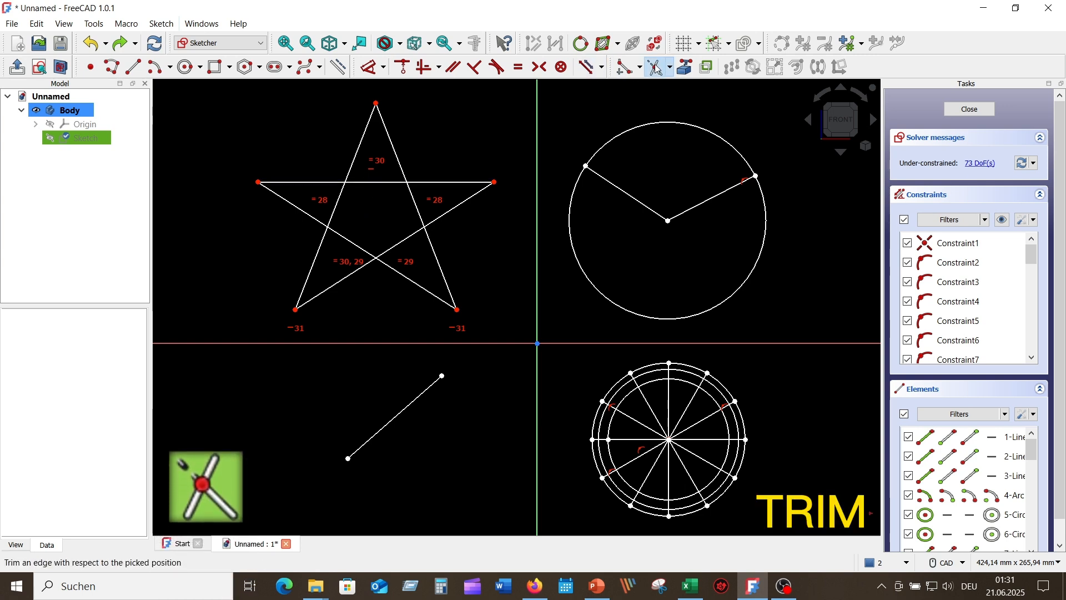
left_click(370, 183)
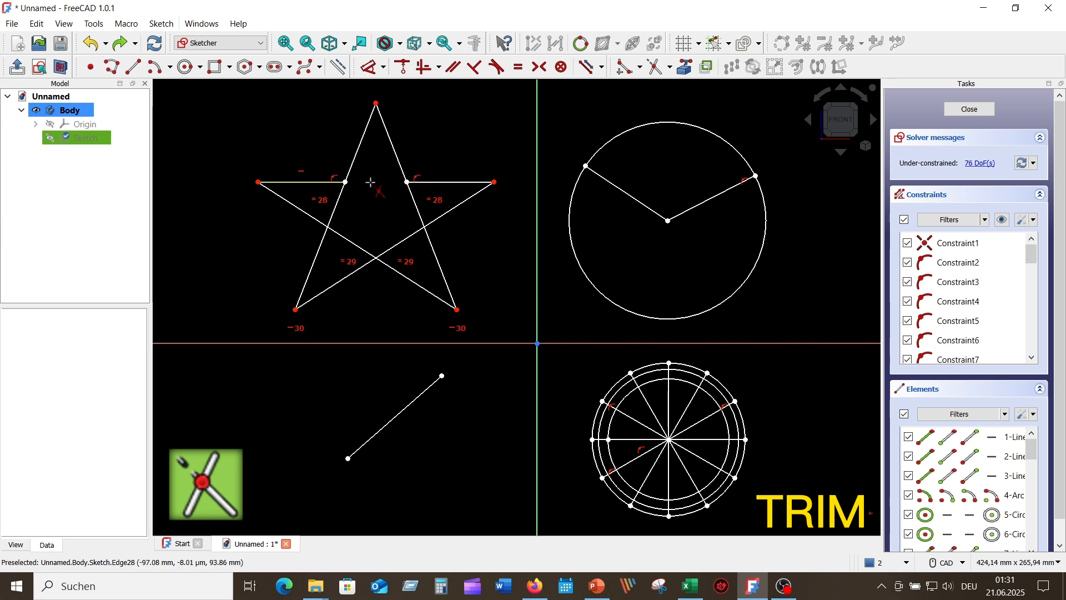
left_click(416, 204)
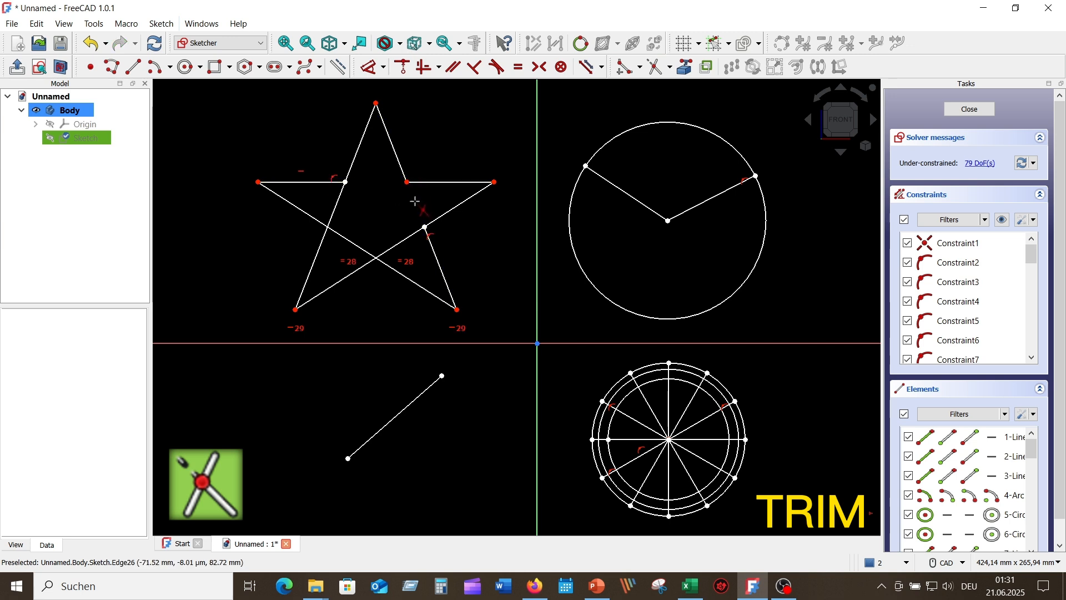
left_click(335, 204)
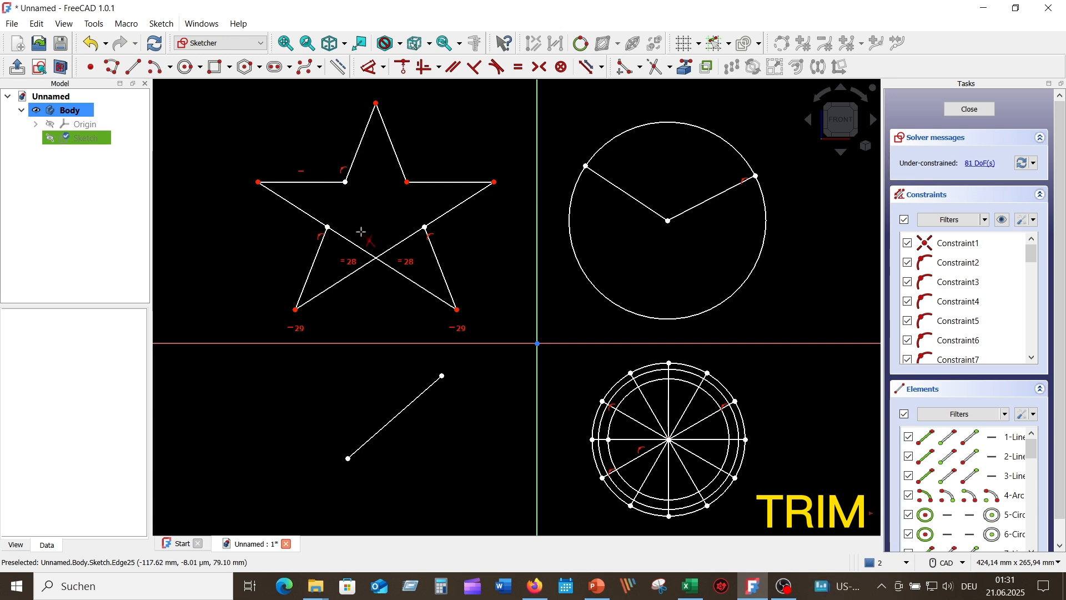
left_click(351, 242)
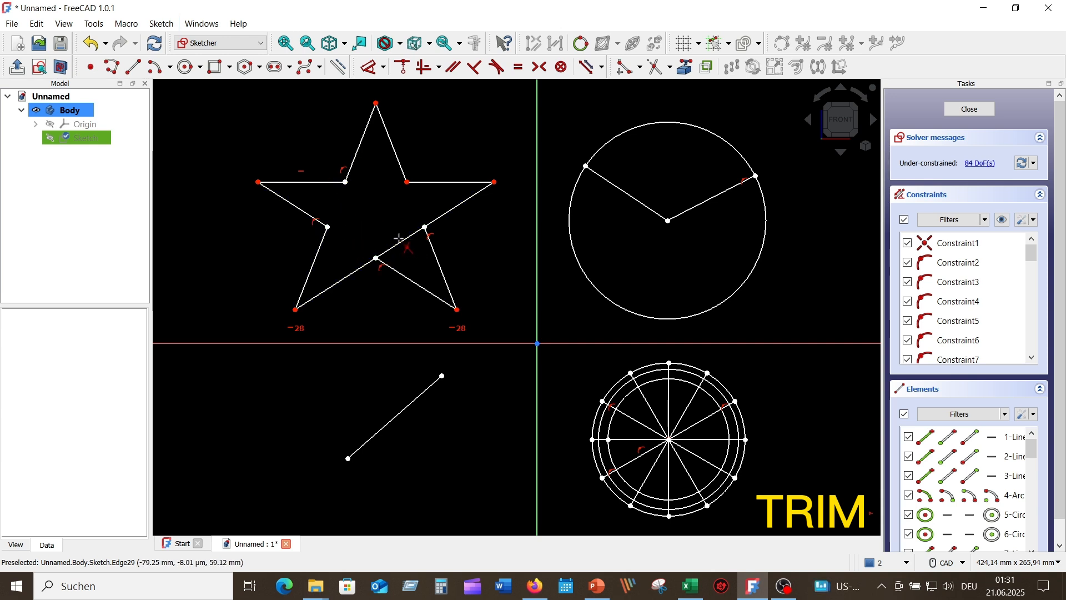
left_click(402, 240)
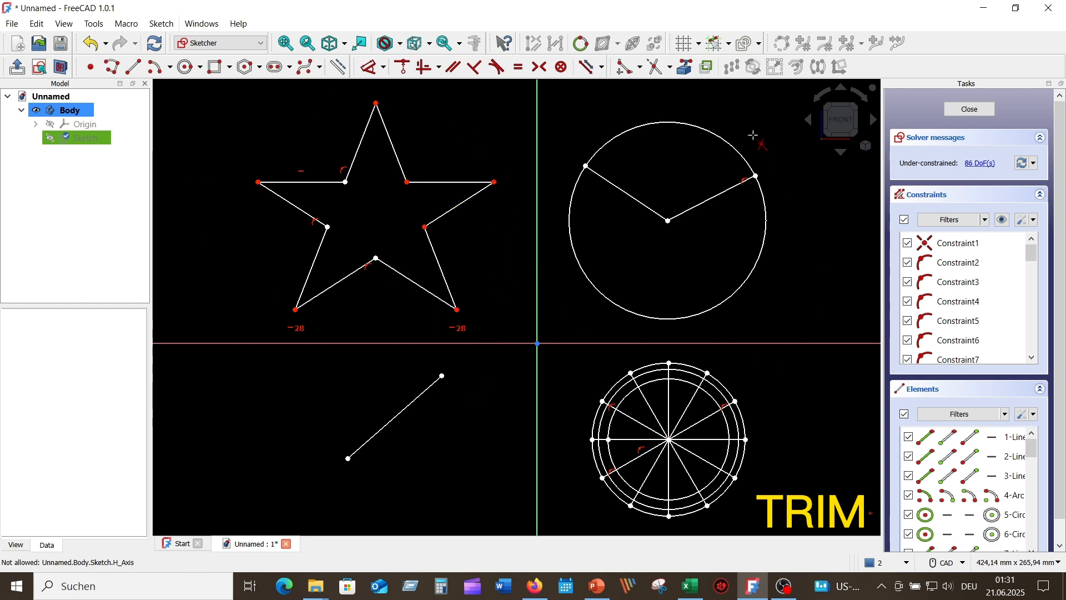
Trim away the large circle's upper arc between its two radii, and remove the free-standing diagonal line with the same tool
left_click(687, 123)
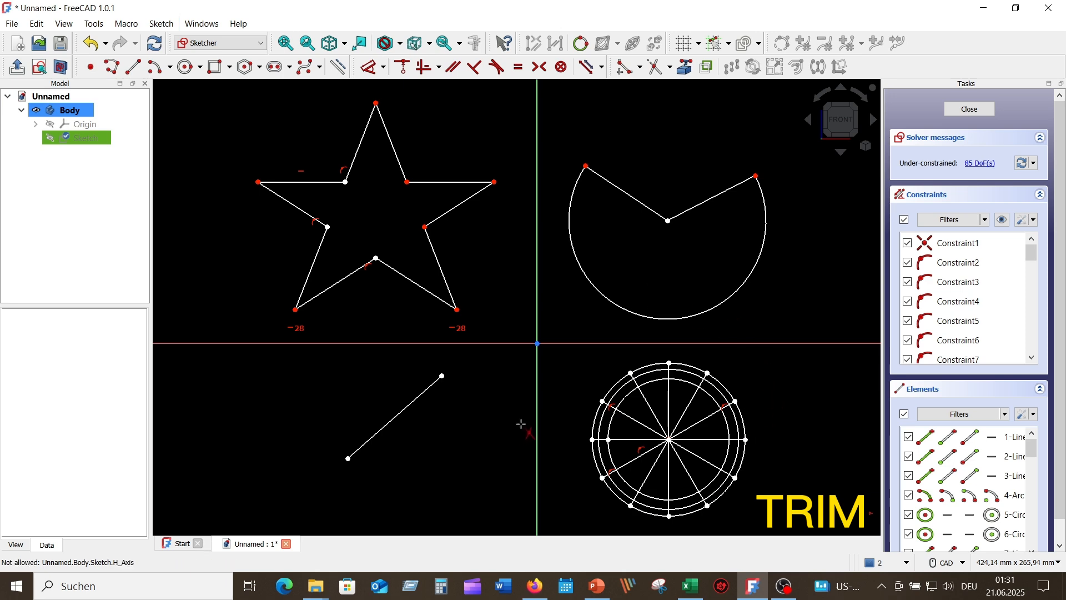
scroll(439, 461, "up", 2)
scroll(454, 446, "down", 1)
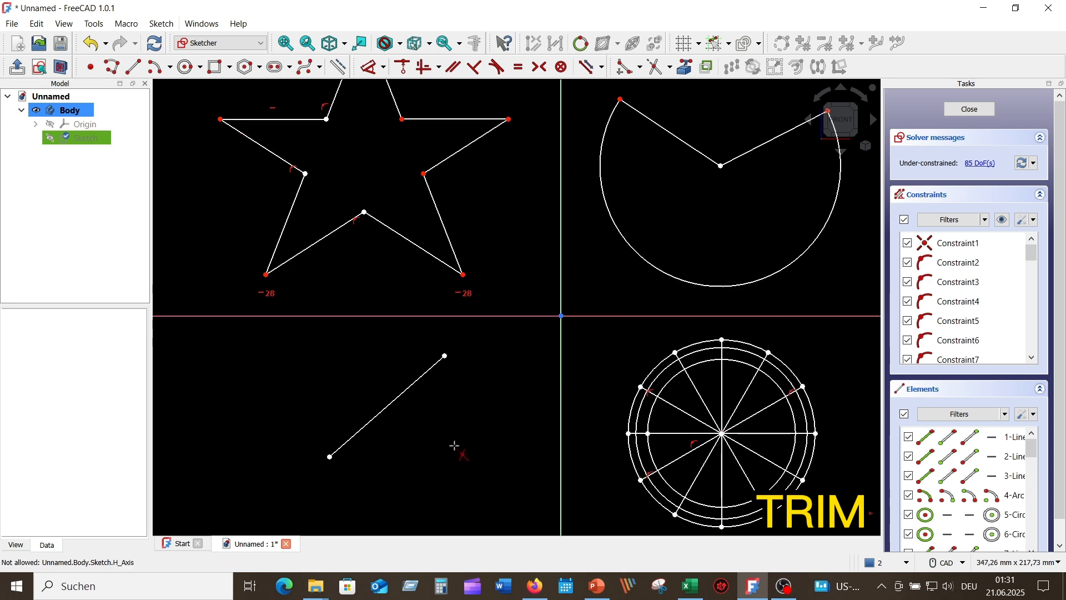
left_click(387, 408)
Trim all spokes of the wheel inside its innermost circle, leaving only the short segments between the inner and outer circles
mouse_move(516, 431)
middle_mouse_down()
mouse_move(373, 322)
mouse_move(387, 354)
middle_mouse_up()
scroll(488, 360, "up", 3)
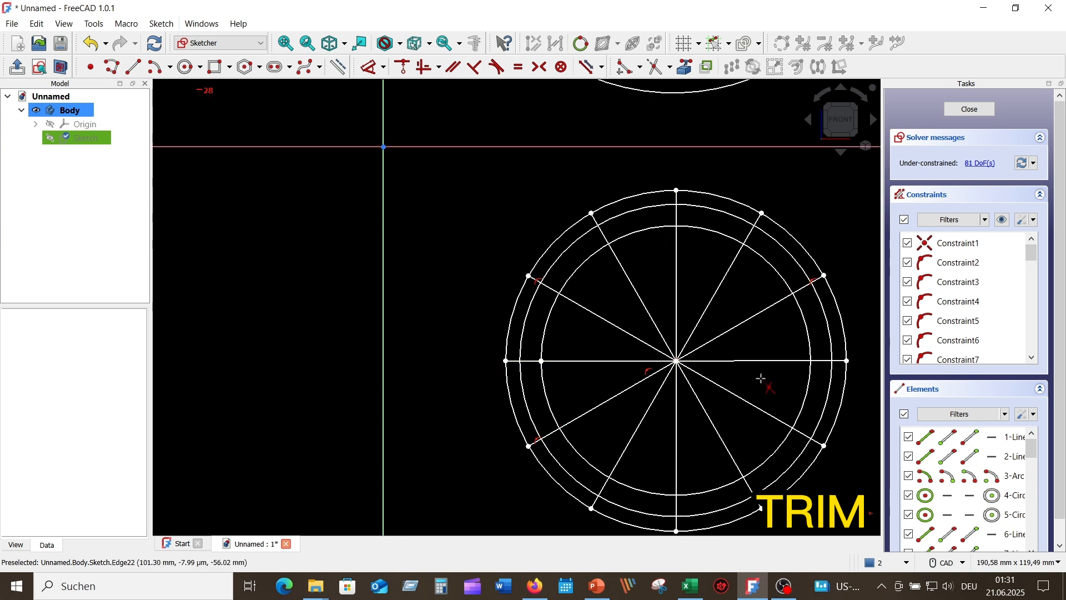
left_click(763, 361)
left_click(747, 318)
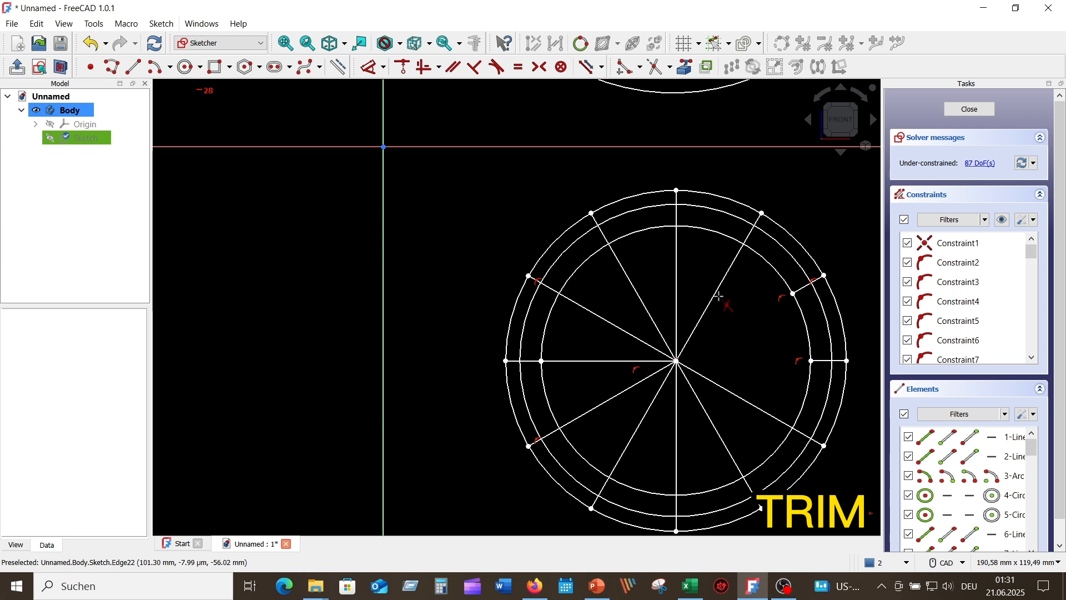
left_click(716, 296)
left_click(676, 290)
left_click(629, 283)
left_click(606, 320)
left_click(587, 360)
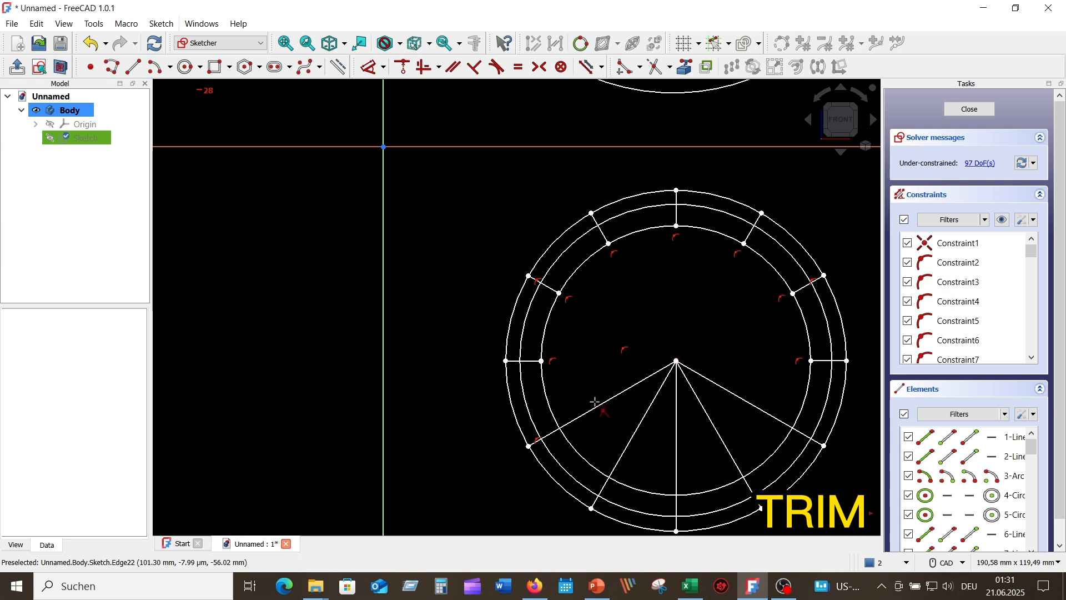
left_click(635, 435)
left_click(677, 448)
left_click(727, 446)
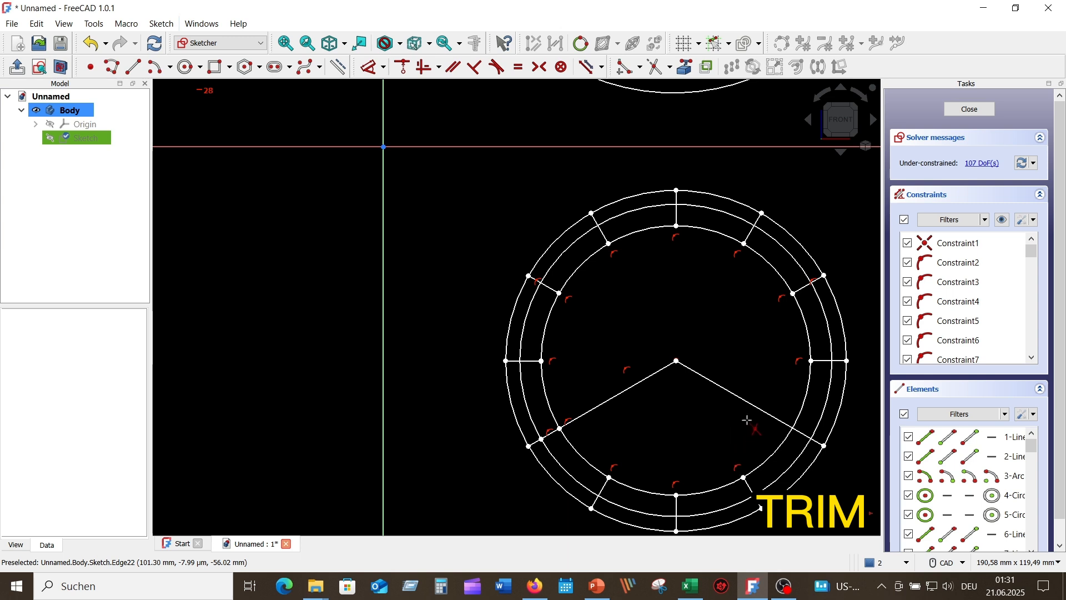
left_click(763, 411)
left_click(639, 383)
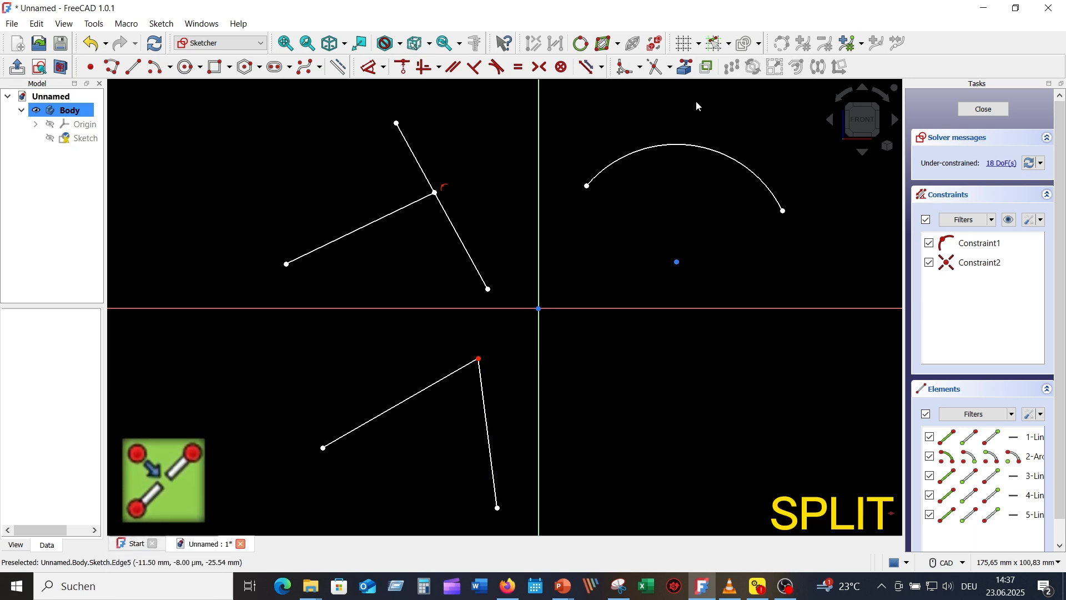
Split the slanted line that meets the longer line near its middle, and split the arc just before its highest point
left_click(670, 70)
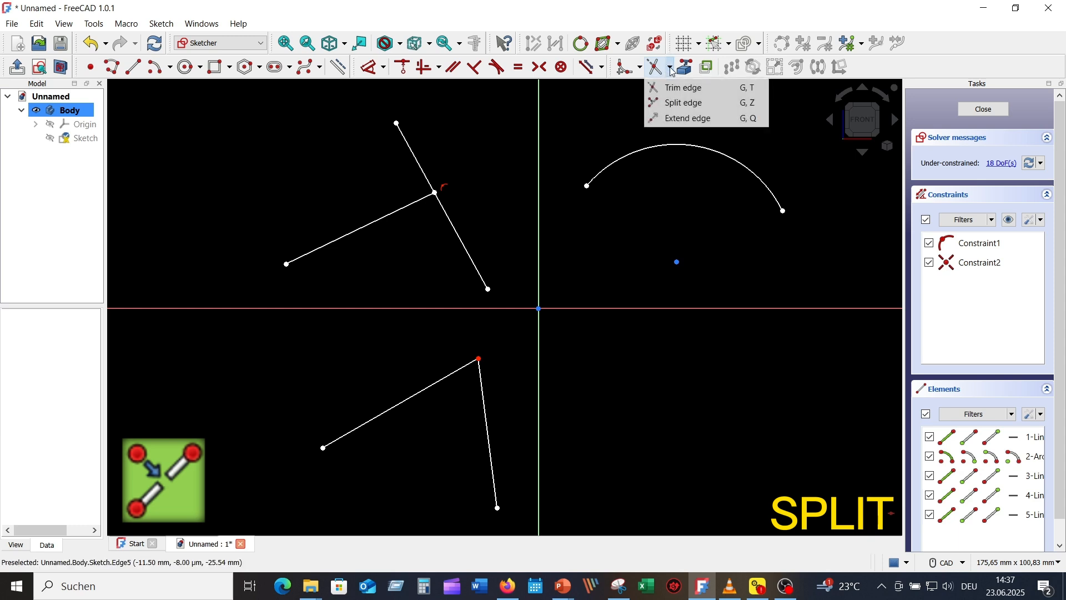
left_click(688, 103)
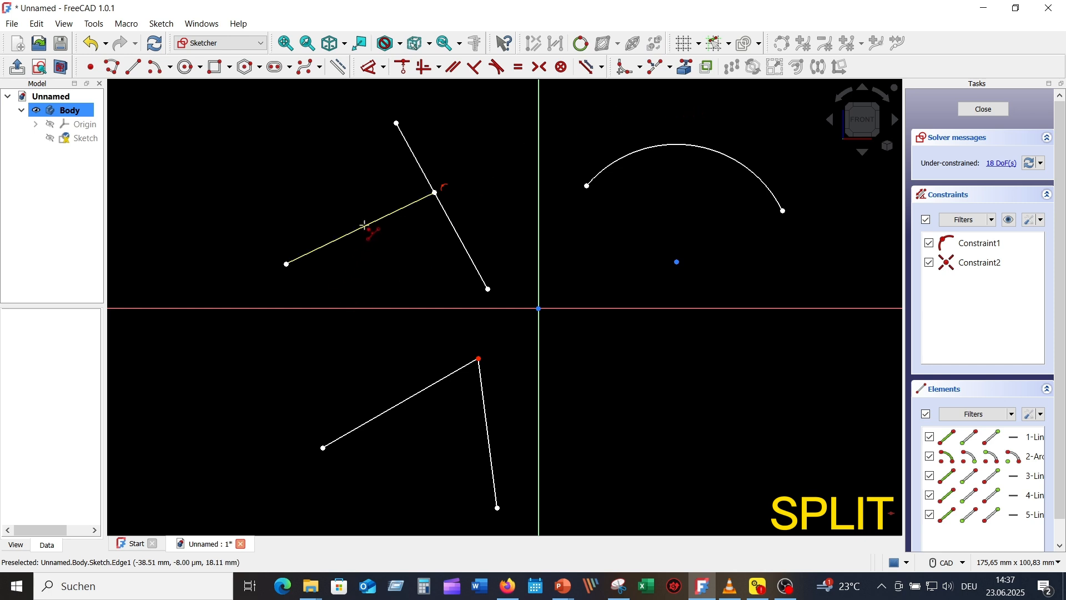
left_click(362, 227)
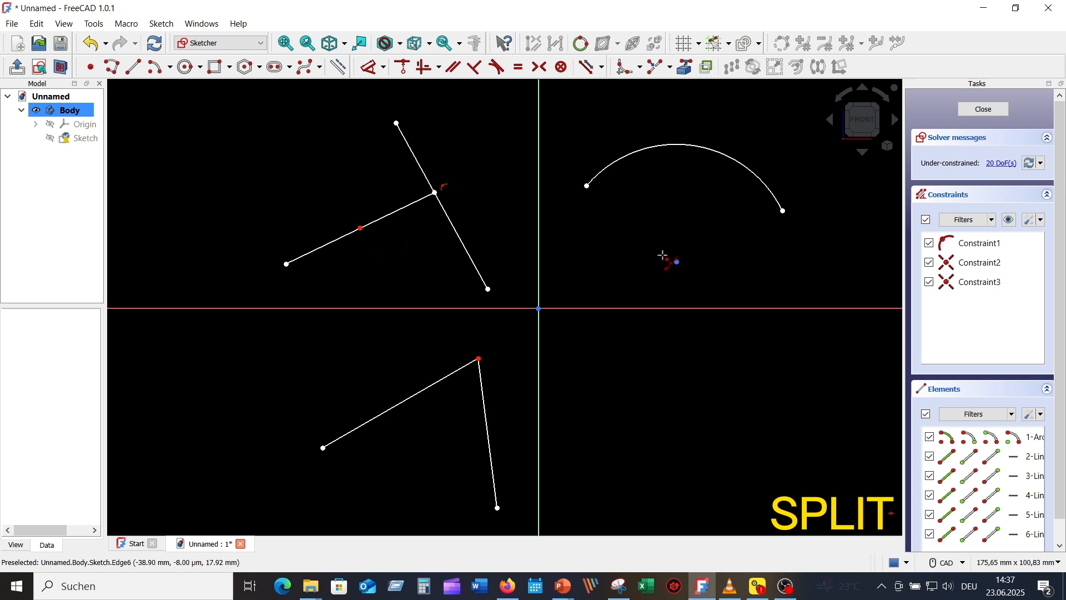
left_click(656, 145)
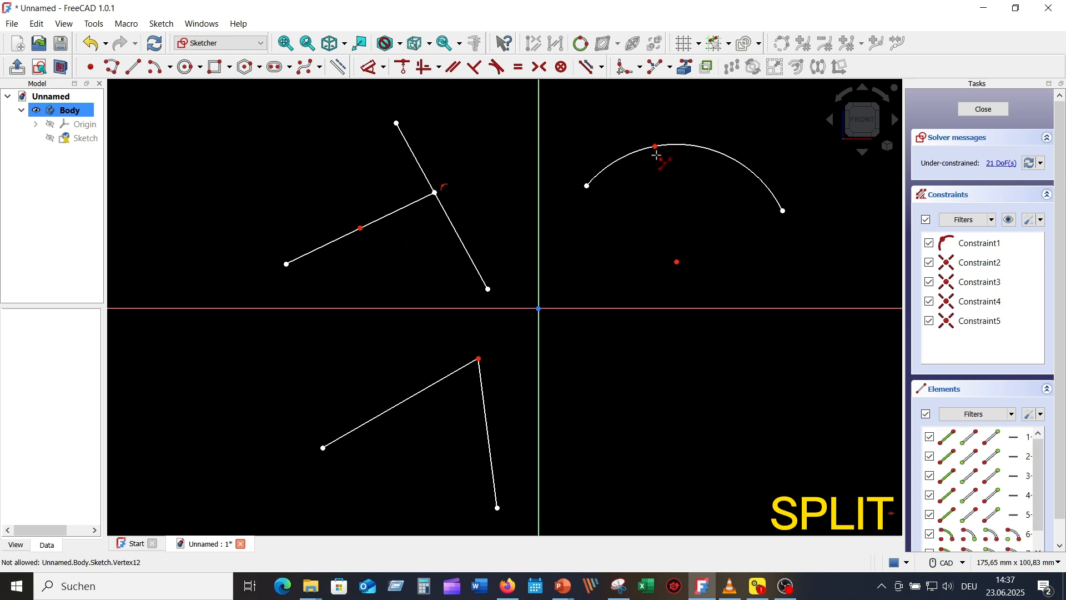
Split the arc a second time past its highest point, and split each leg of the V-shaped line pair at two points
left_click(742, 165)
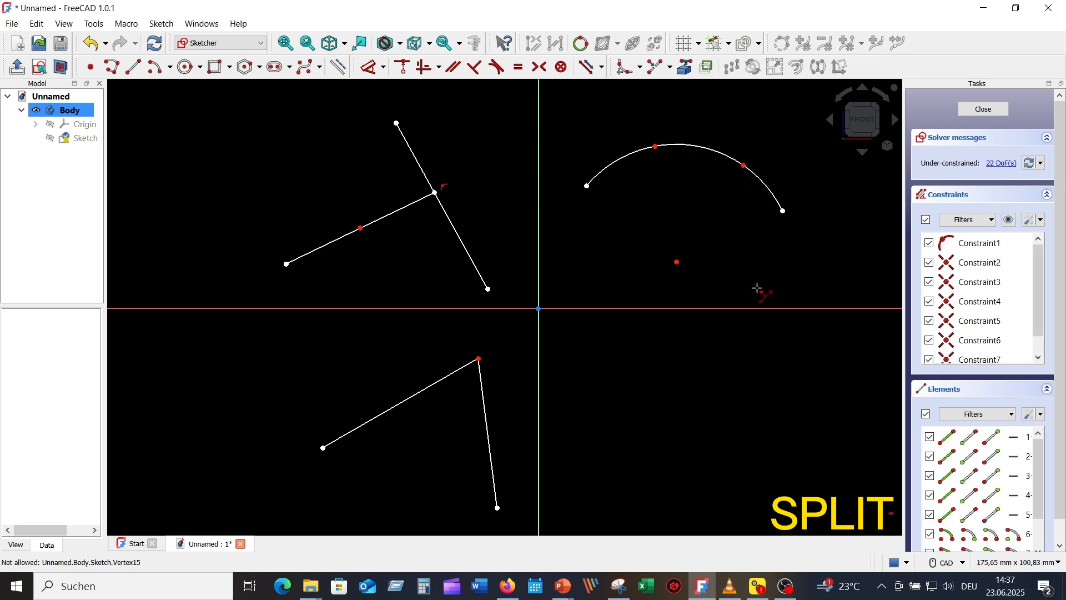
left_click(423, 390)
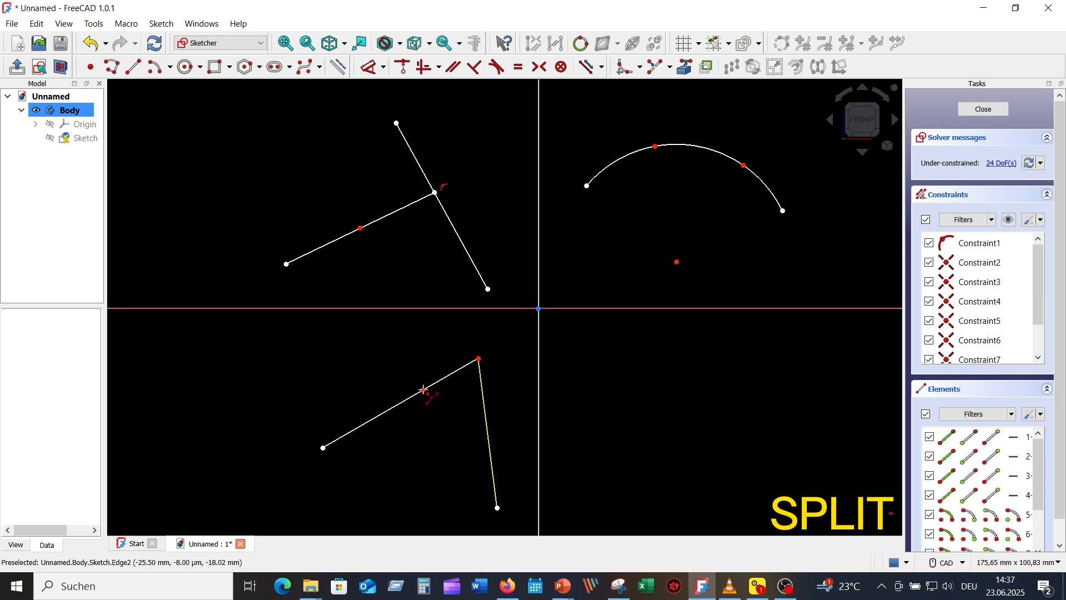
left_click(371, 420)
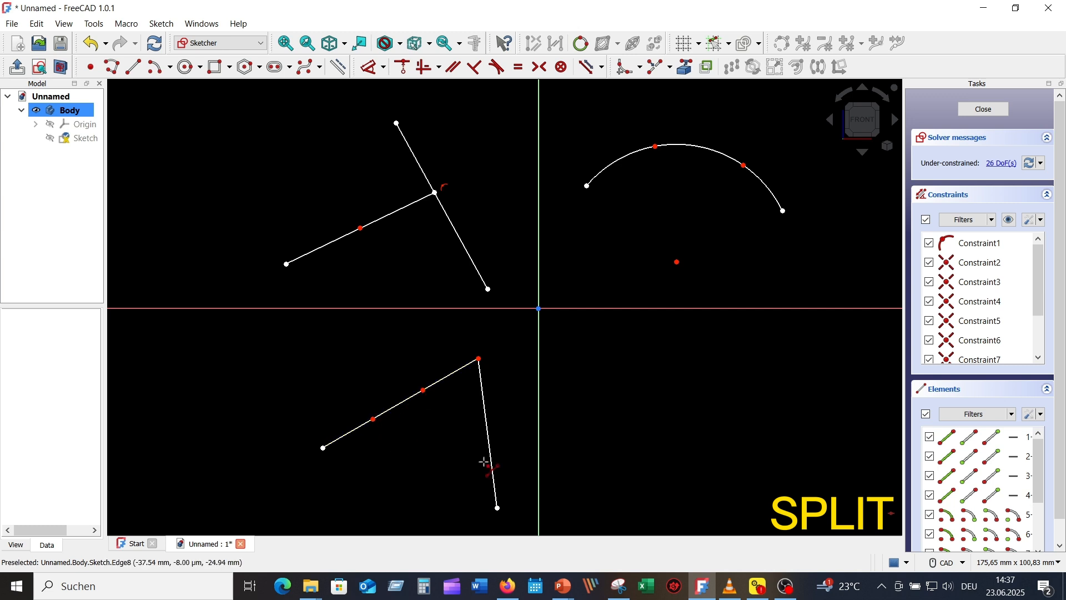
left_click(484, 405)
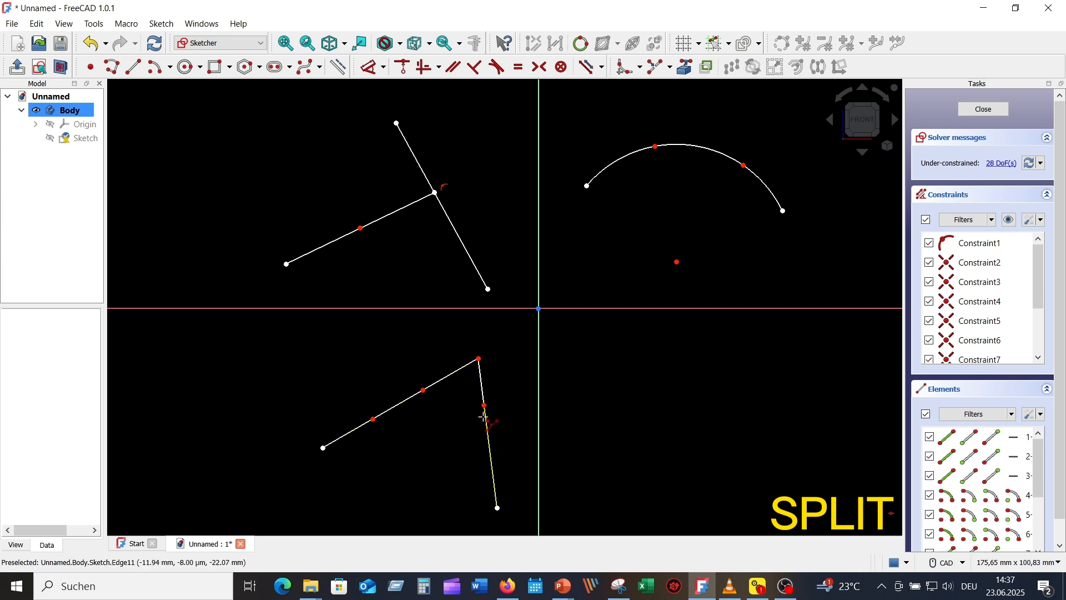
left_click(490, 462)
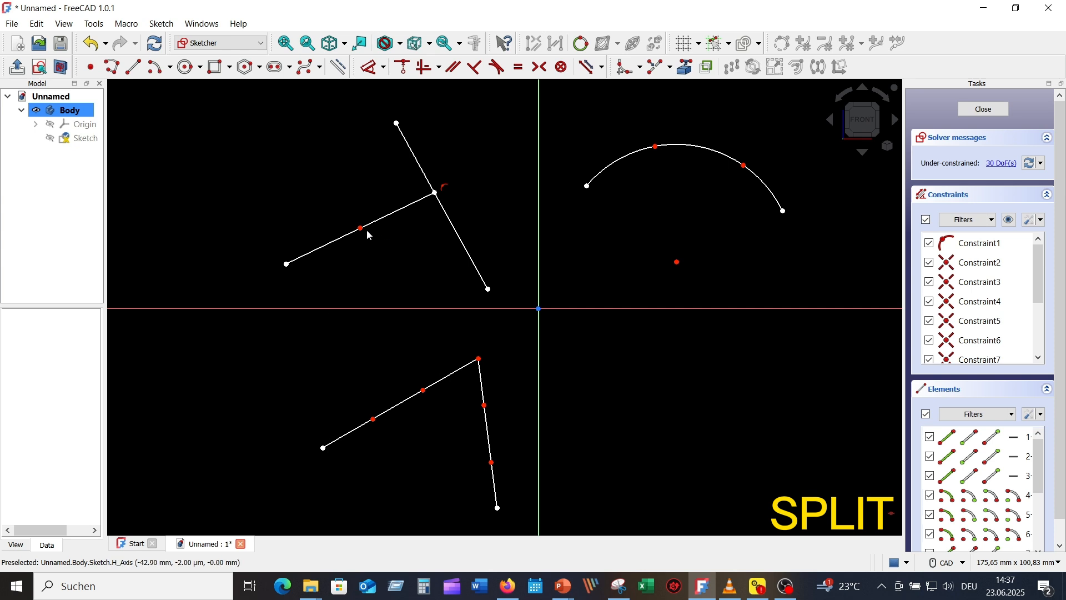
Pull the slanted line's split point up and outward to form a corner, and delete the arc's middle segment between its split points
left_click_drag(364, 232, 297, 150)
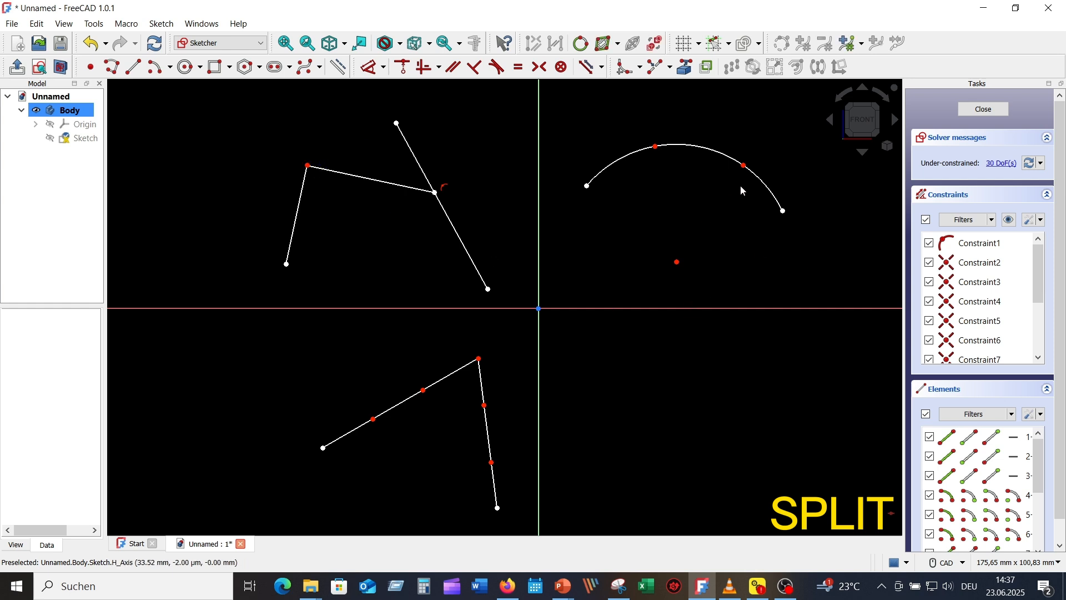
left_click(711, 150)
left_click(718, 156)
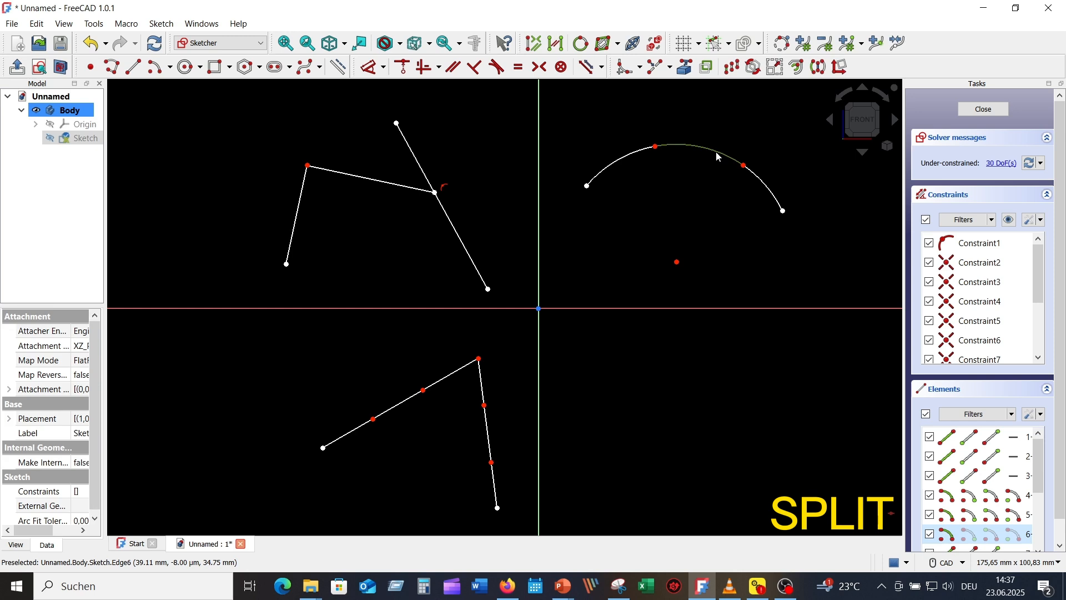
key("Delete")
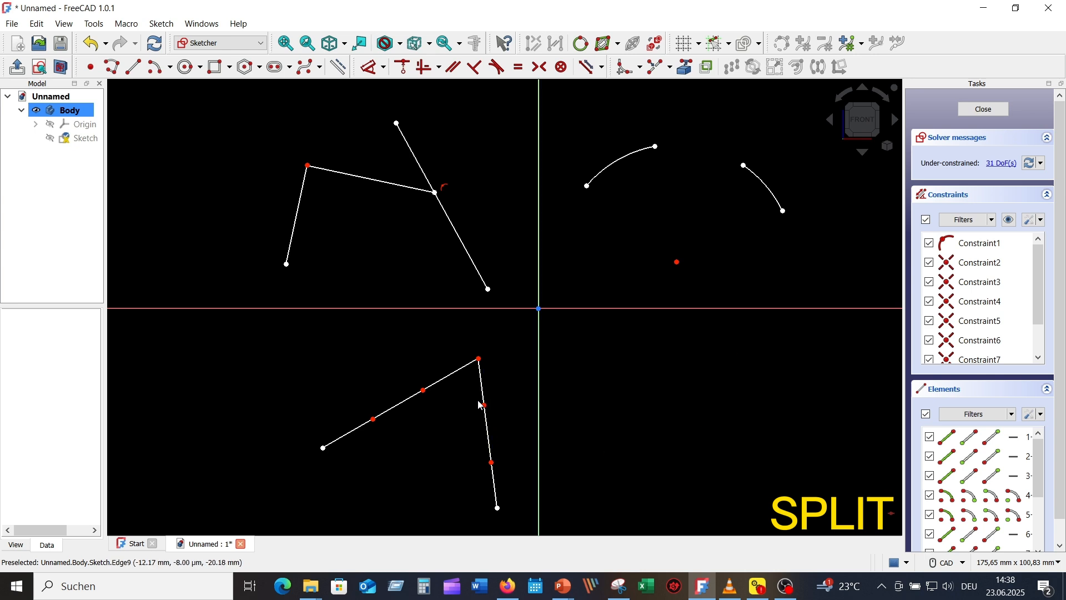
Move the four split points of the V-shaped line pair apart so that both legs become zigzags
left_click_drag(487, 409, 510, 426)
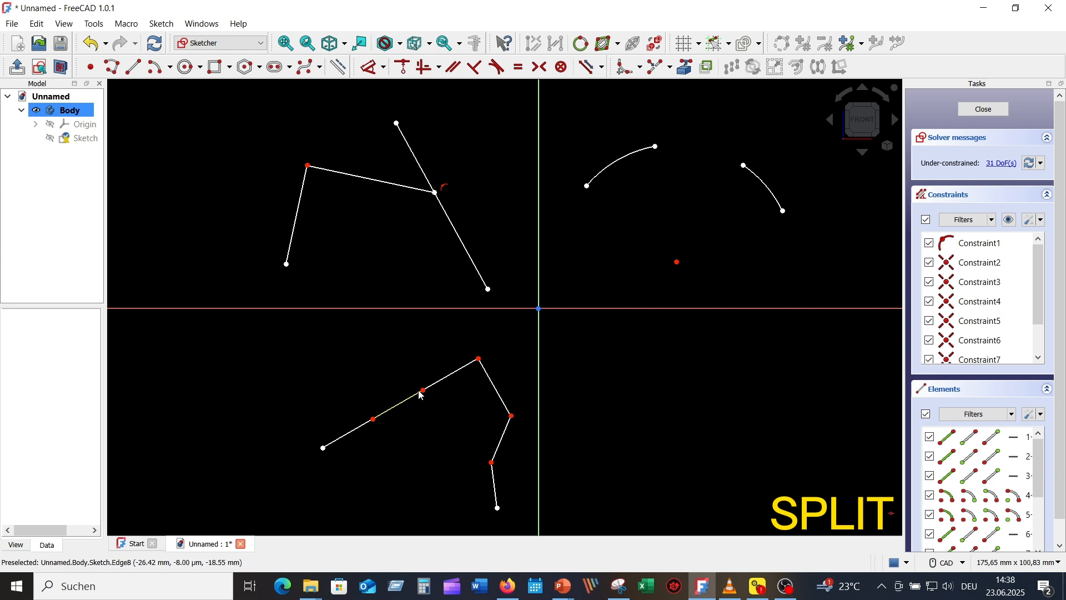
left_click_drag(424, 392, 370, 363)
left_click_drag(375, 425, 402, 451)
left_click_drag(492, 463, 438, 457)
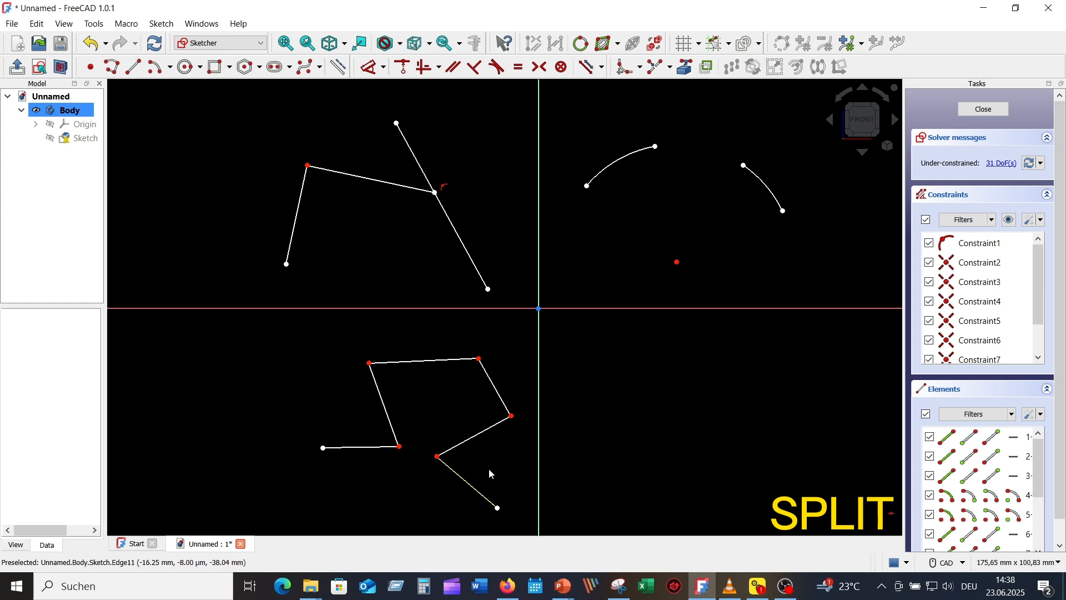
Delete the middle segment of each zigzag leg between its two split points
left_click(481, 438)
key("Delete")
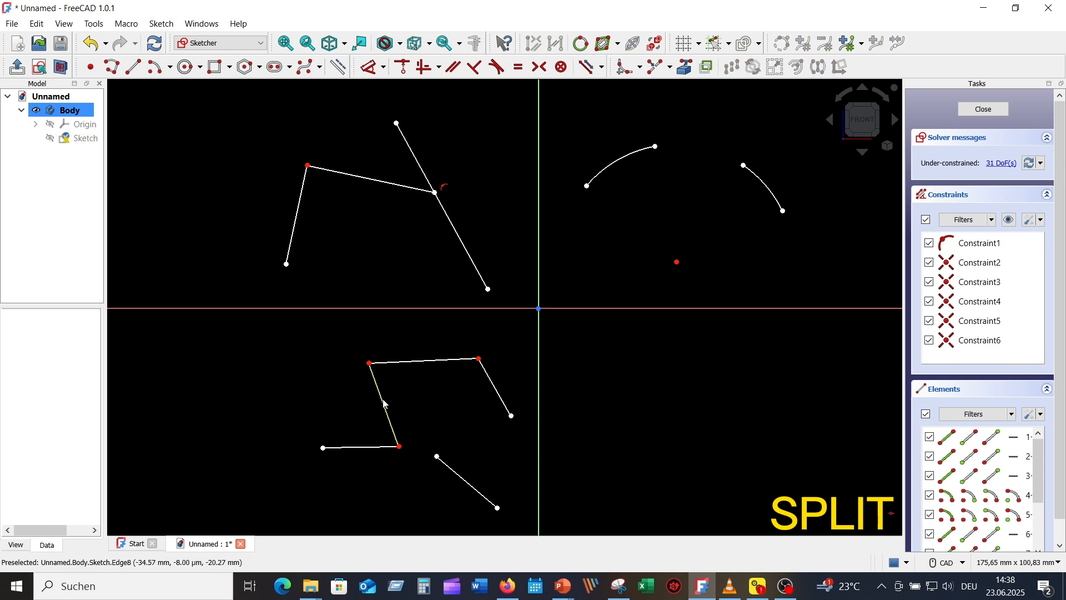
left_click(384, 404)
key("Delete")
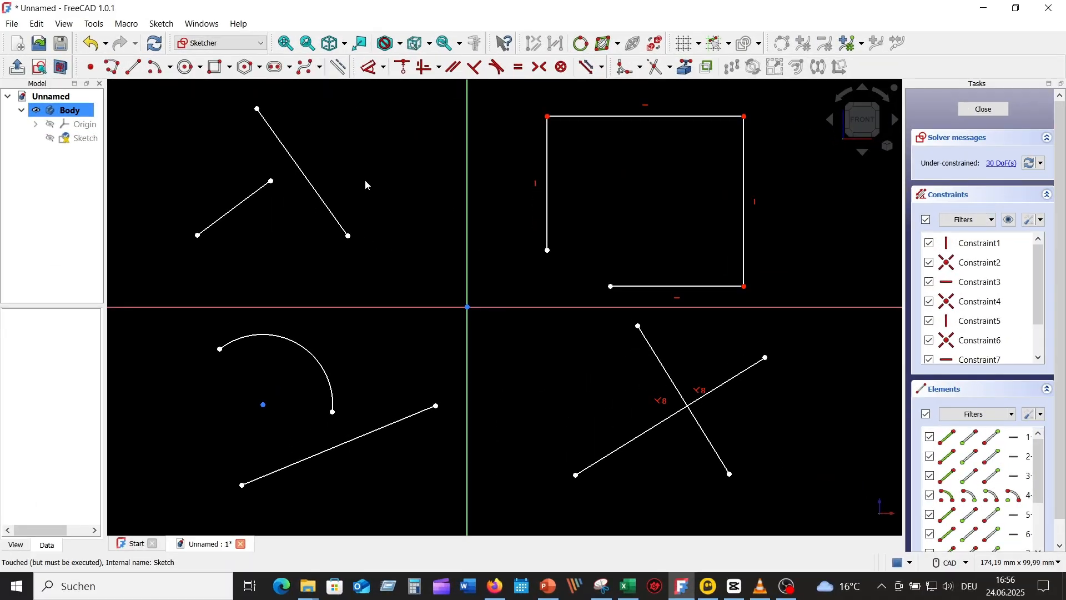
Extend the short slanted line with the Extend edge tool until it meets the longer diagonal line
left_click(671, 69)
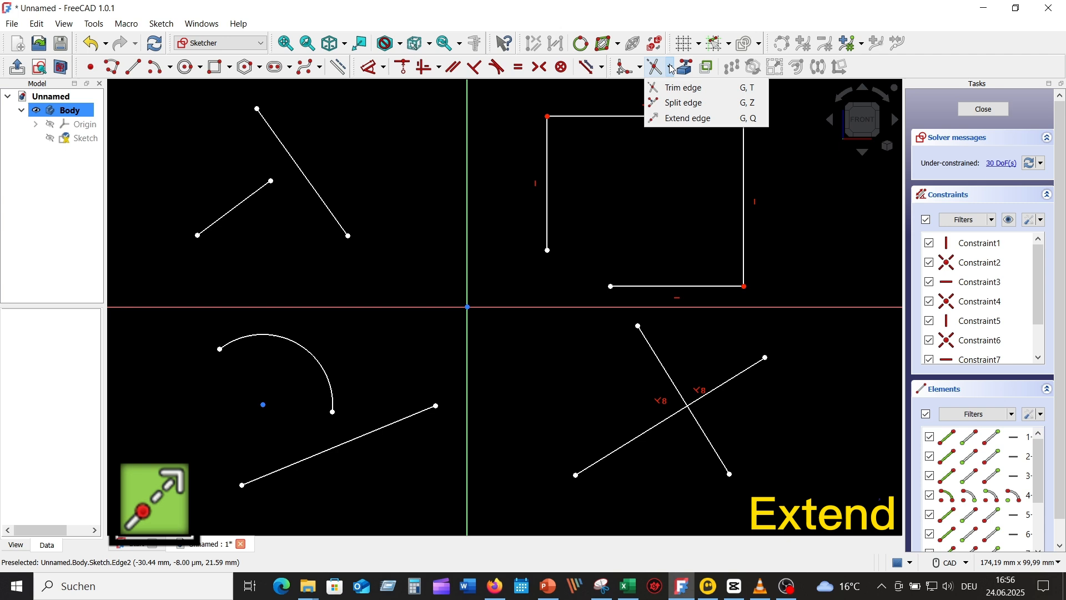
left_click(688, 118)
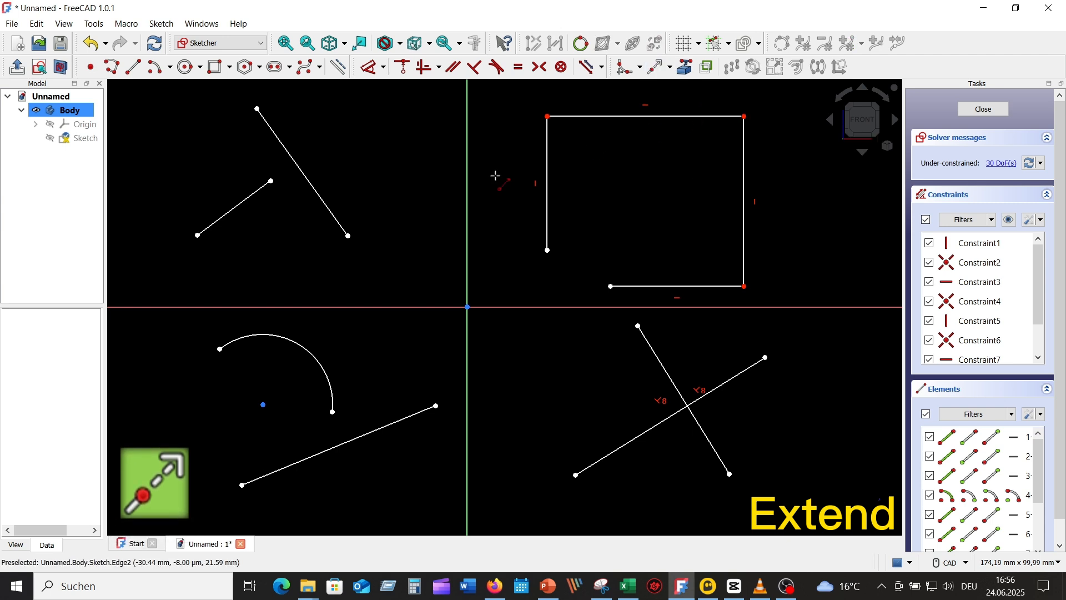
left_click(253, 191)
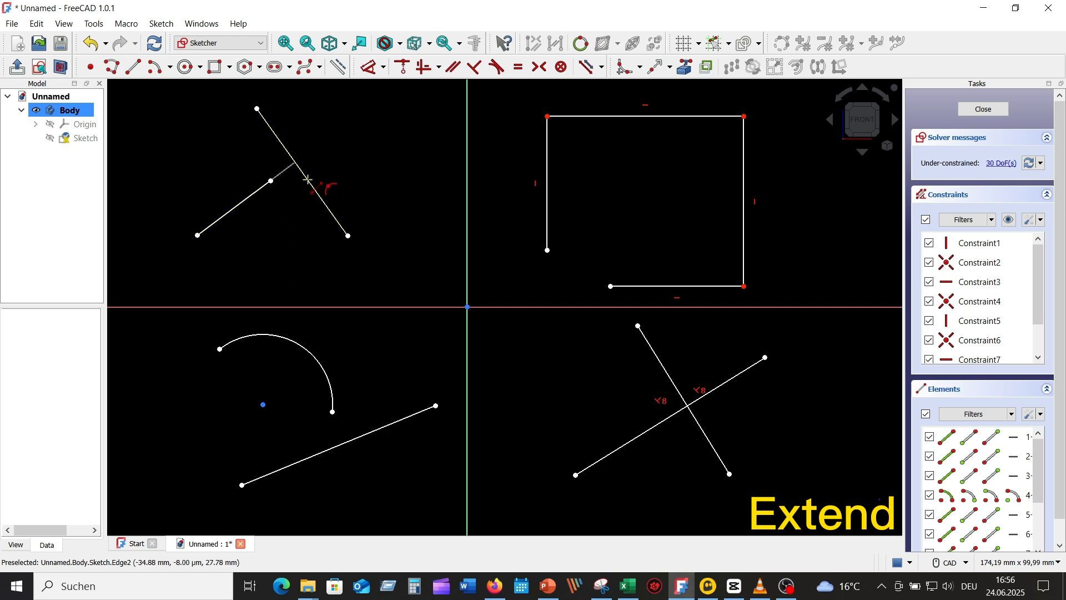
left_click(307, 181)
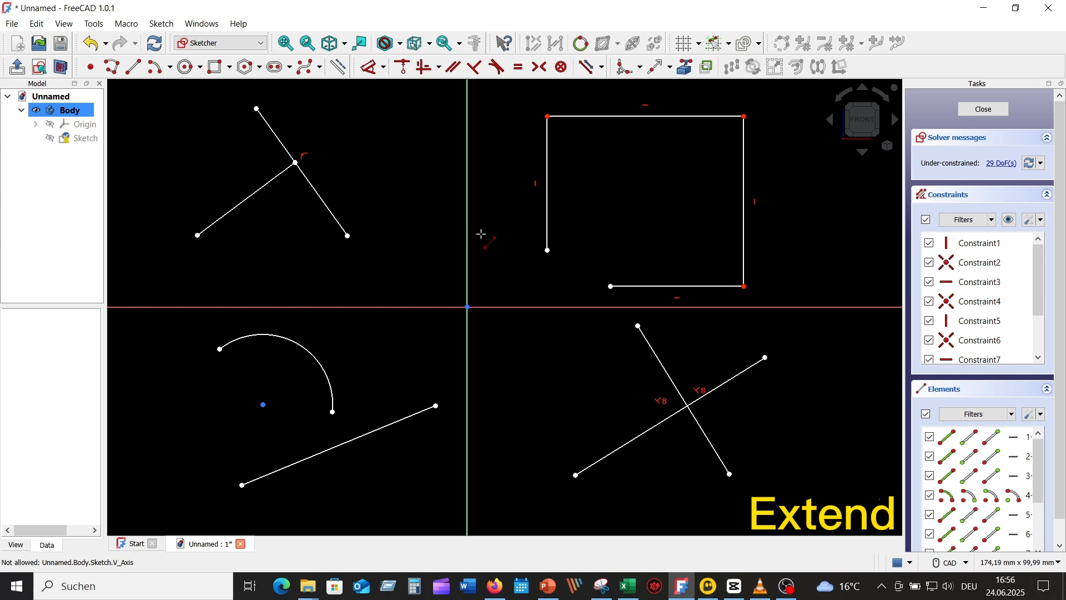
Close the open rectangle by extending its short vertical side down to the bottom side's level and the bottom side across to meet it
left_click(549, 228)
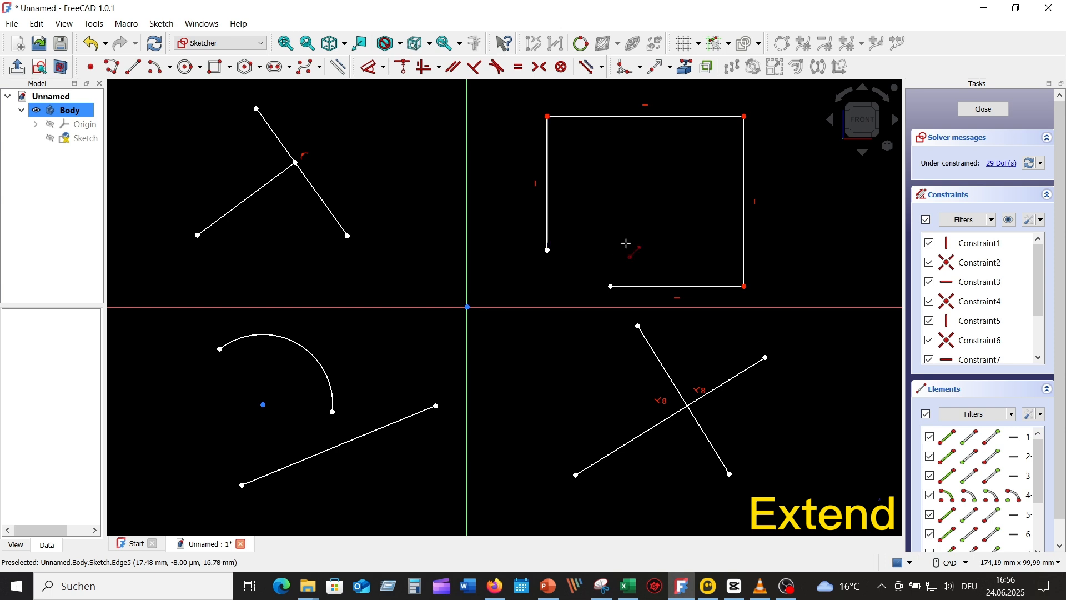
left_click(642, 286)
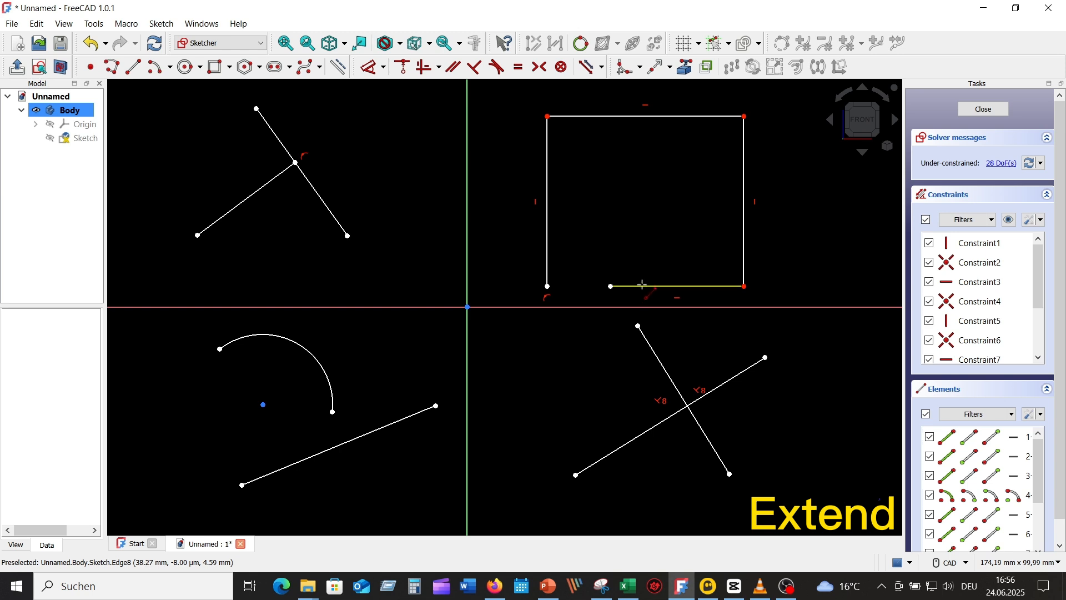
left_click(642, 285)
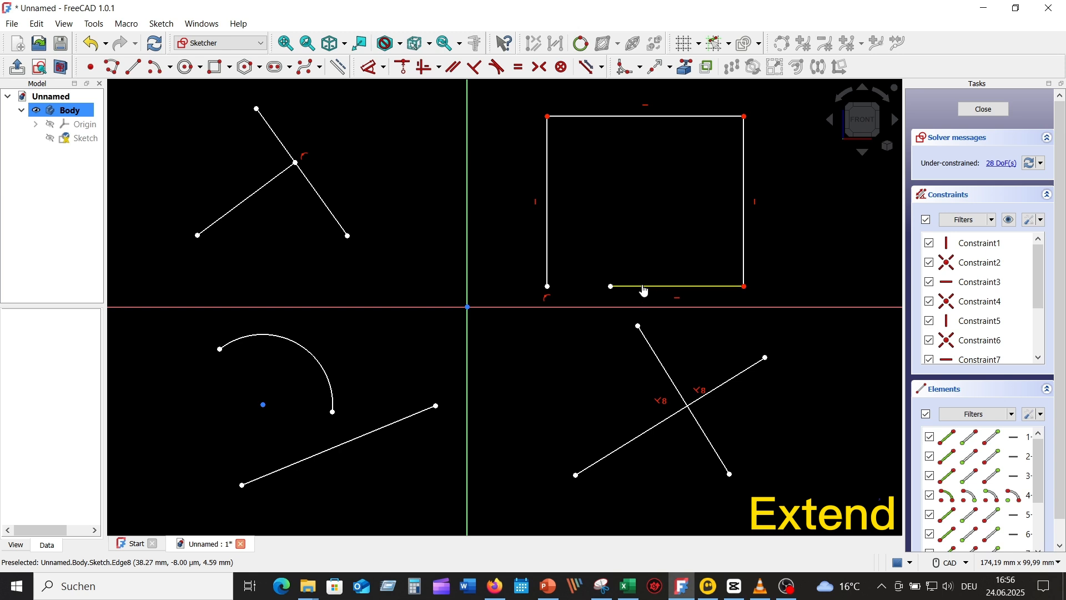
left_click(548, 225)
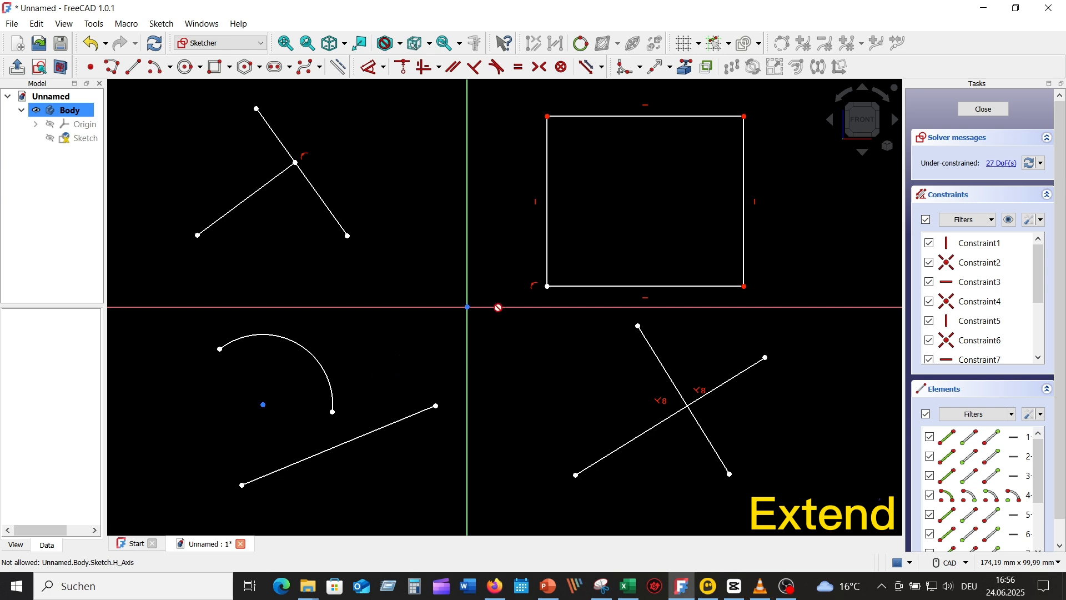
Extend the arc's lower end to the middle of the line below, and shorten the steeper crossing line to end on the other line
left_click(330, 392)
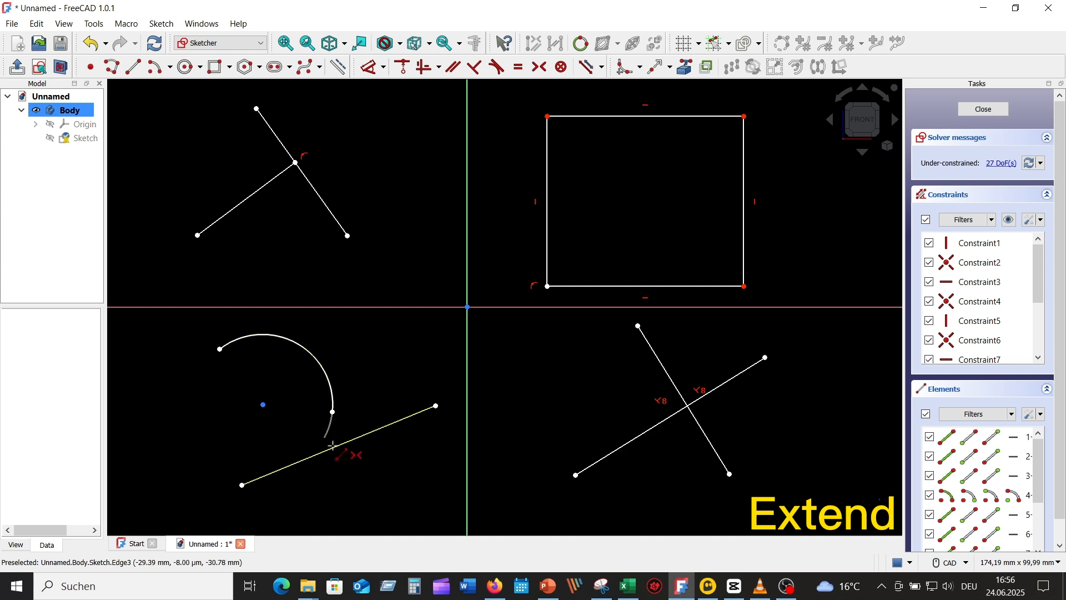
left_click(332, 446)
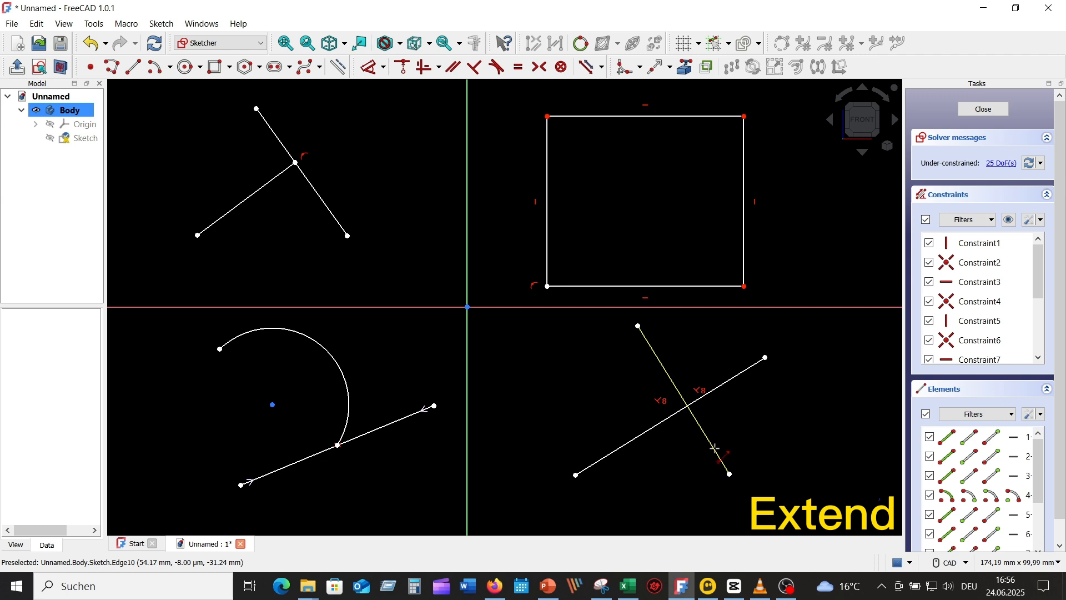
left_click(677, 411)
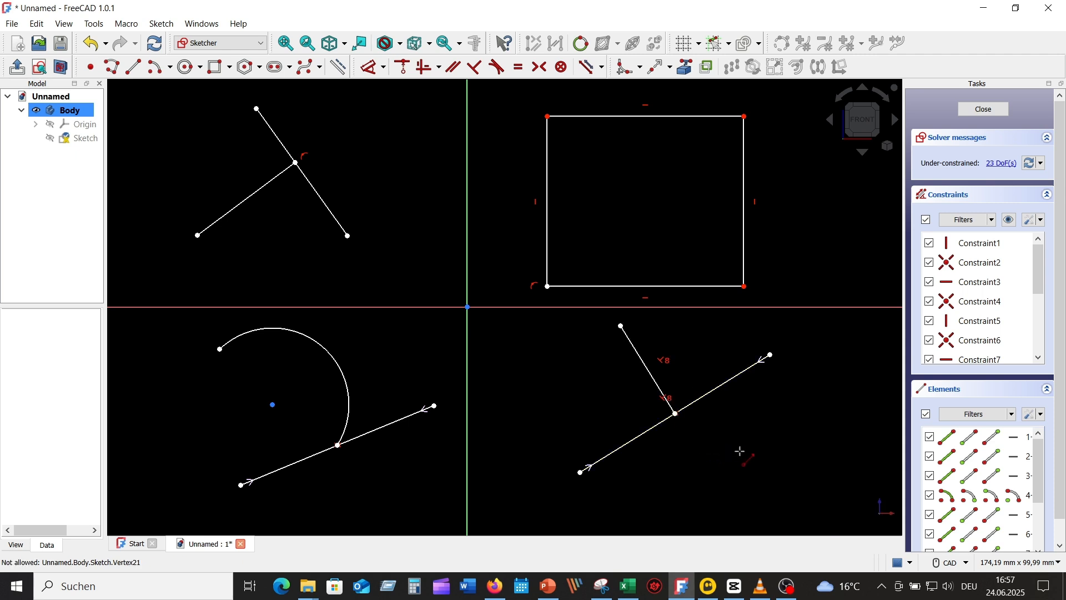